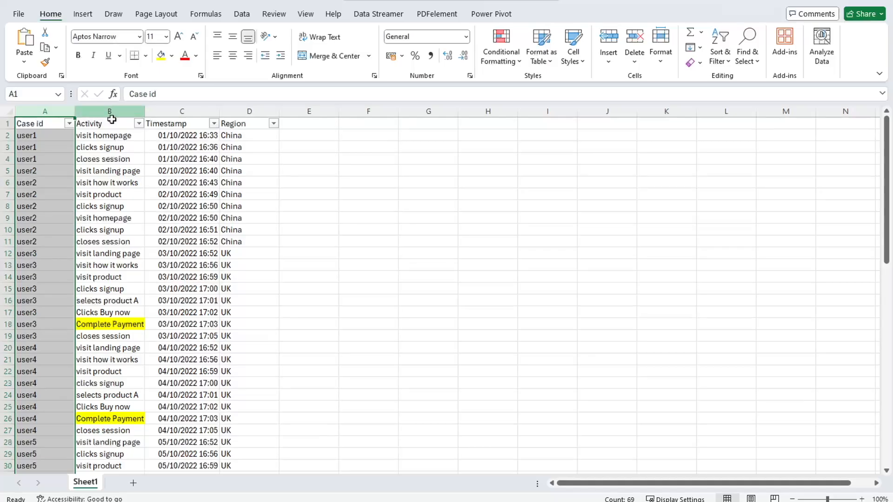
Examine the Case id, Activity, Timestamp and Region columns of the event log.
click(183, 129)
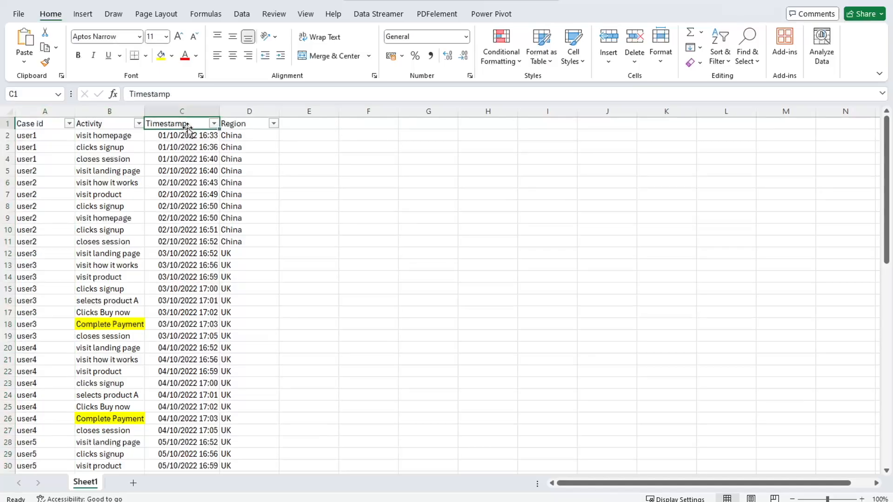
click(238, 125)
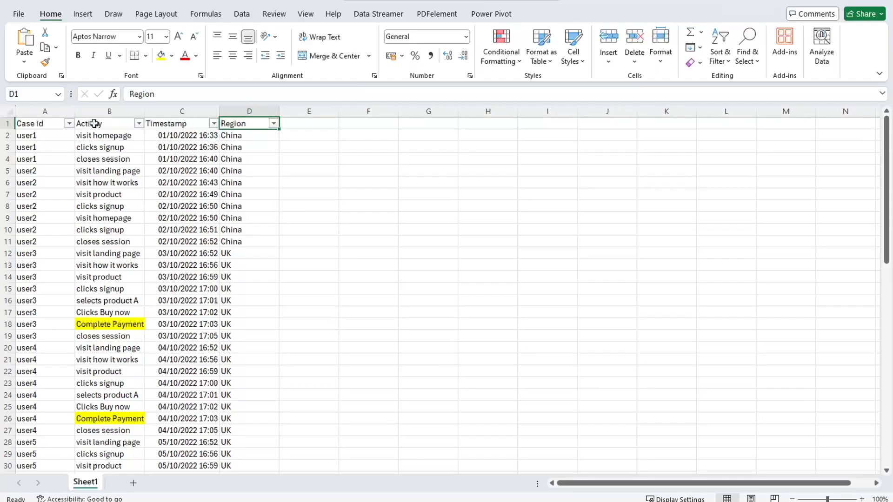
click(41, 125)
click(105, 126)
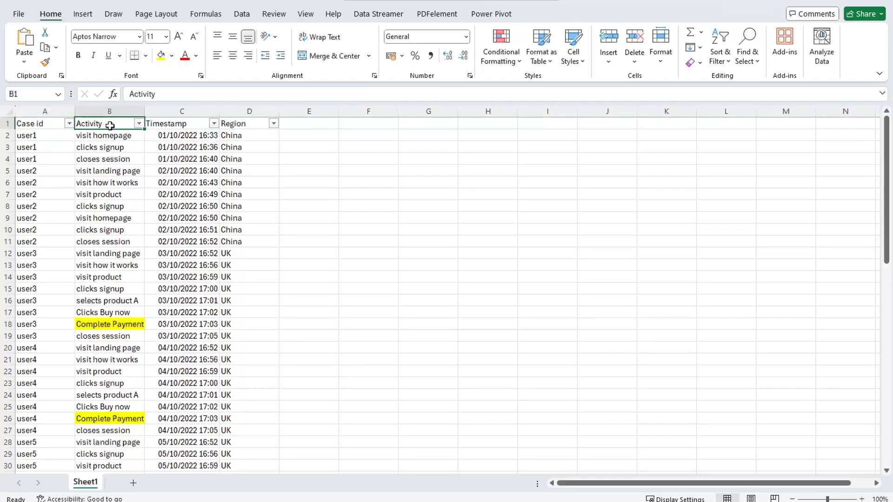
click(168, 124)
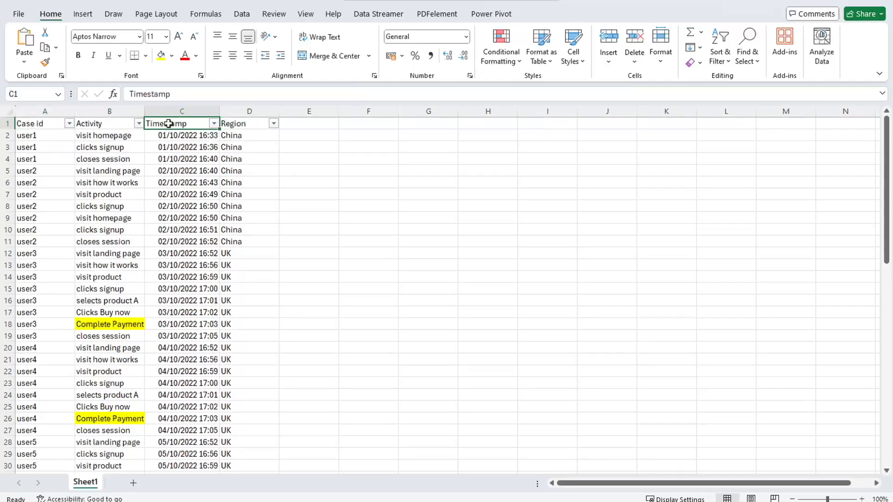
click(47, 135)
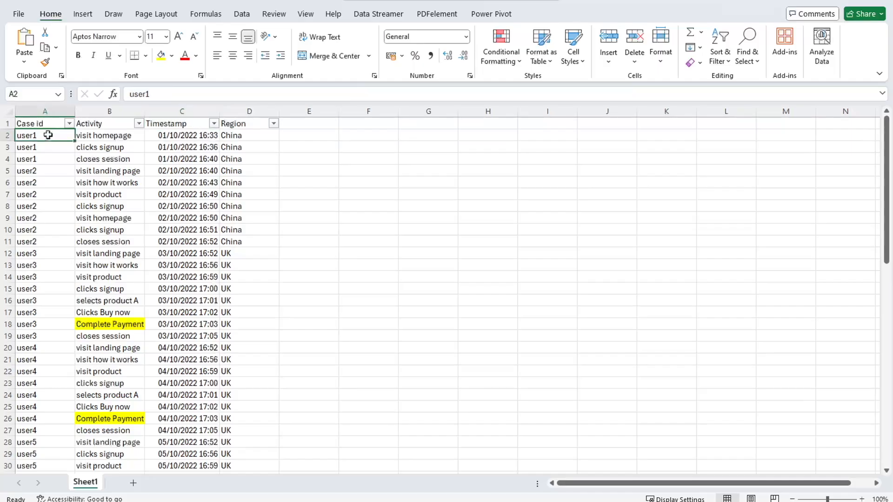
Filter the Case id column to show only user1.
click(68, 123)
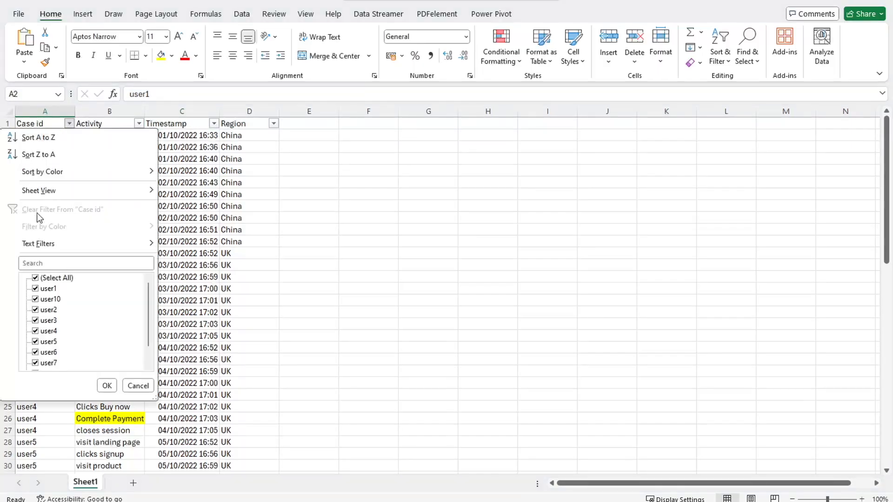
click(54, 278)
click(49, 289)
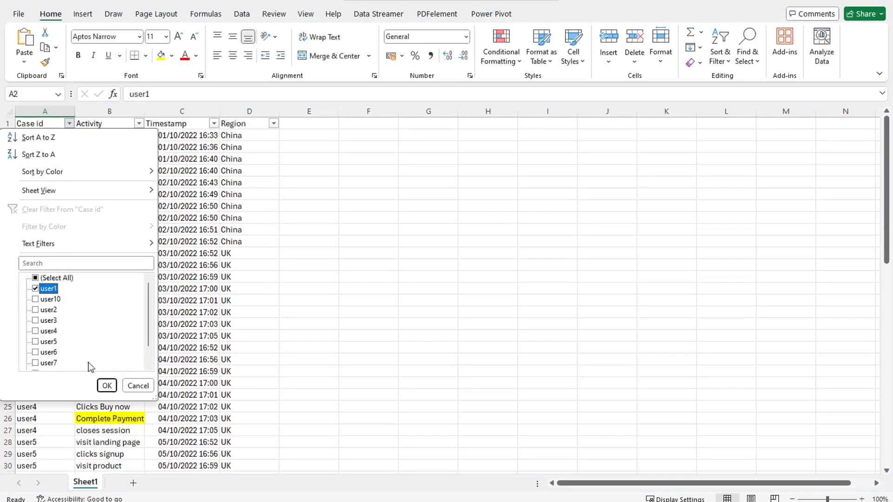
click(107, 385)
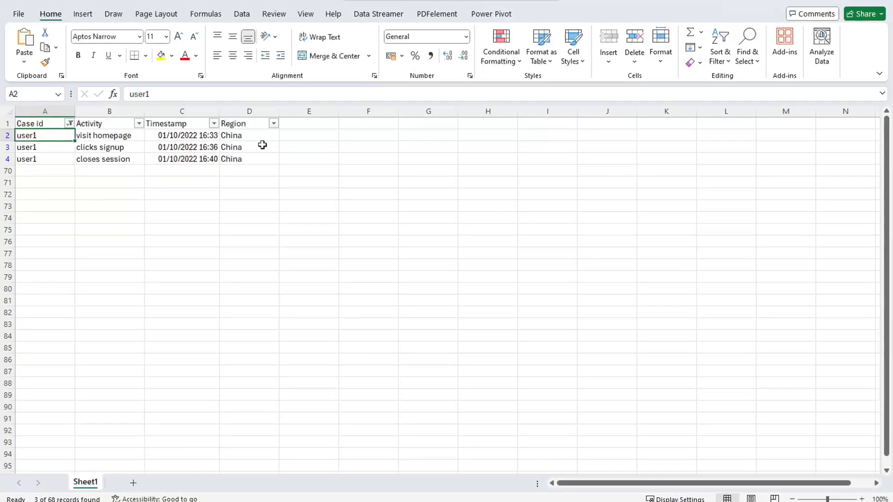
Clear the Case id filter and review the list of users available in that column's filter.
click(69, 124)
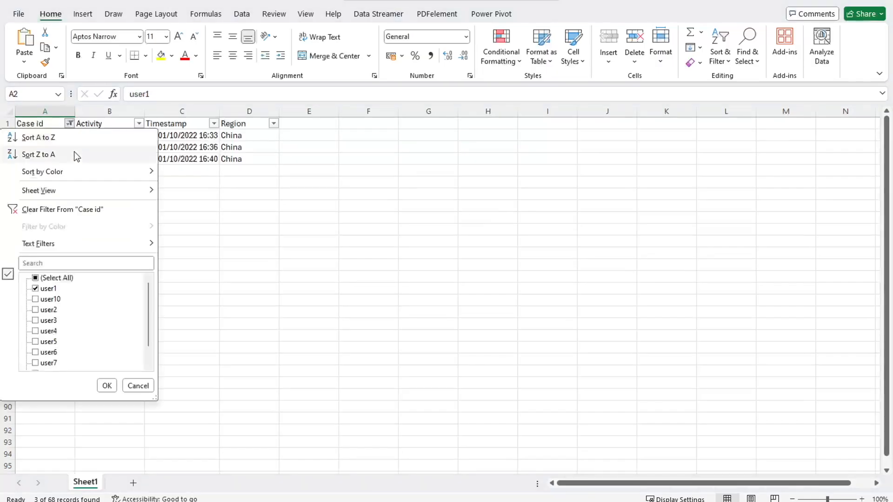
click(69, 210)
click(69, 123)
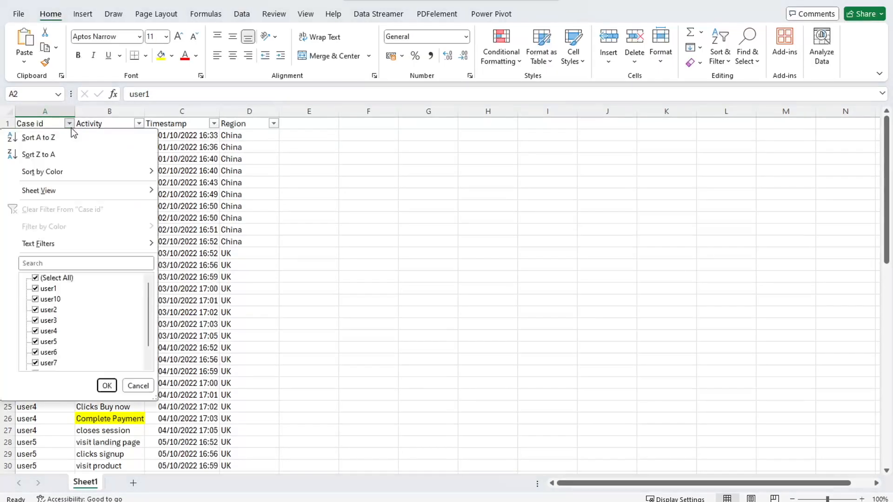
scroll(100, 293, down, 1)
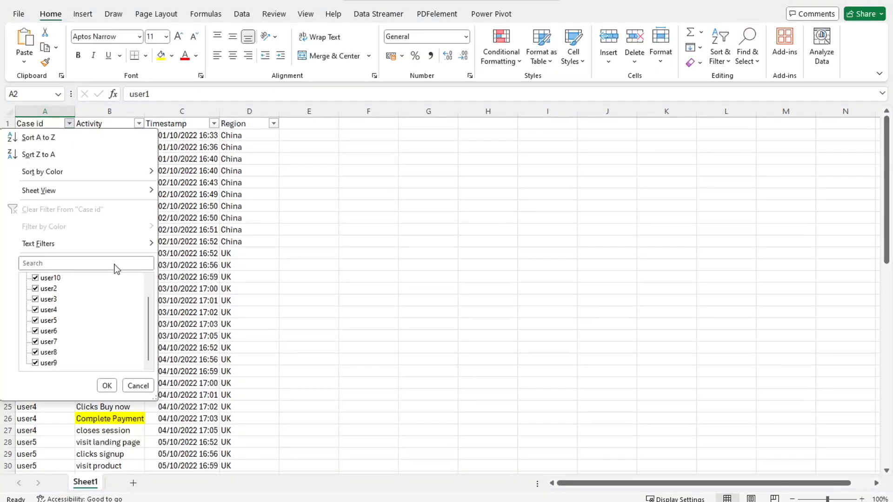
click(195, 186)
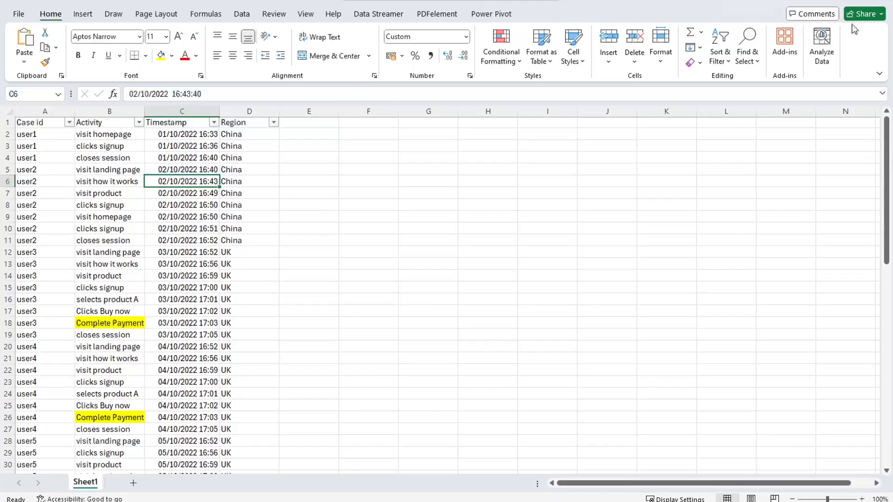
Close the Event_Logs.xlsx workbook without saving the changes.
click(882, 2)
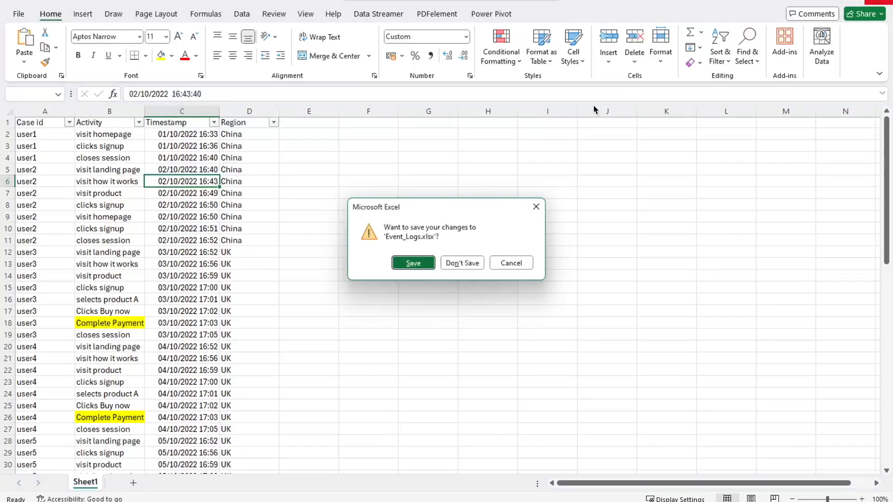
click(462, 263)
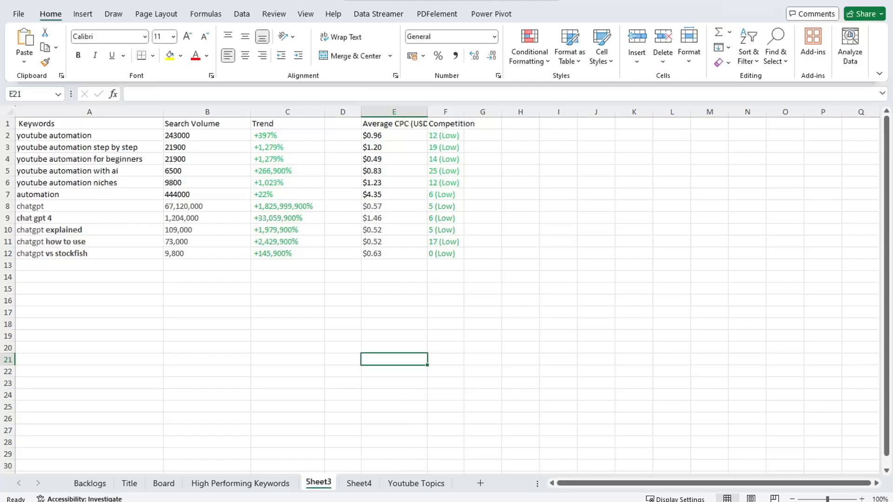
Switch to the 1. Lead to Conversion Process folder in File Explorer and open the Webapp Design presentation.
mouse_move(469, 501)
click(498, 461)
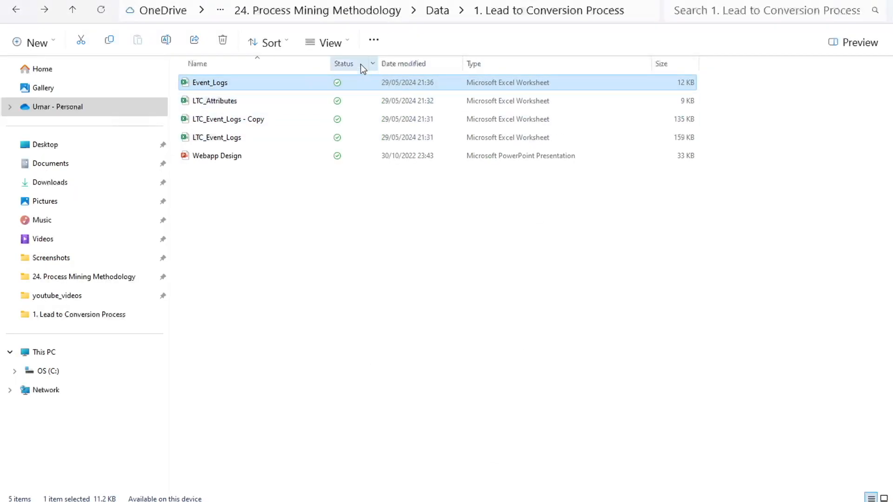
click(228, 158)
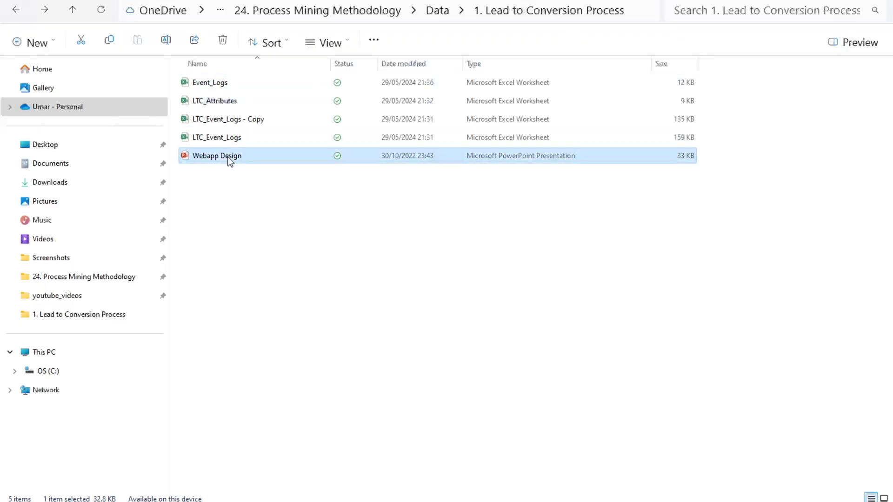
double_click(228, 157)
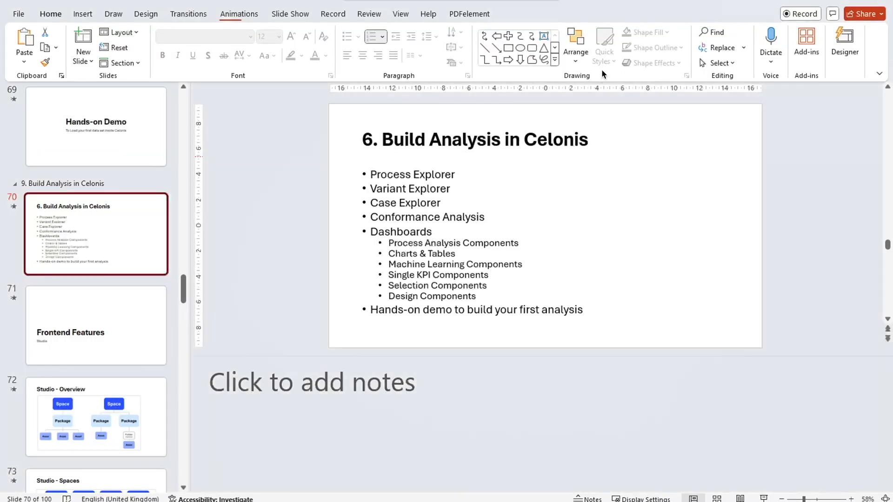
Return to the 1. Lead to Conversion Process folder, open the LTC_Attributes workbook and examine its case attributes.
mouse_move(474, 500)
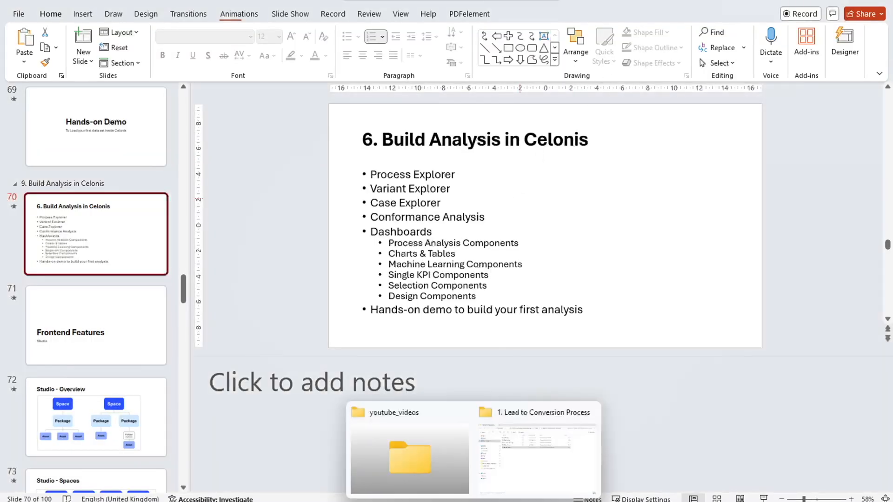
click(524, 478)
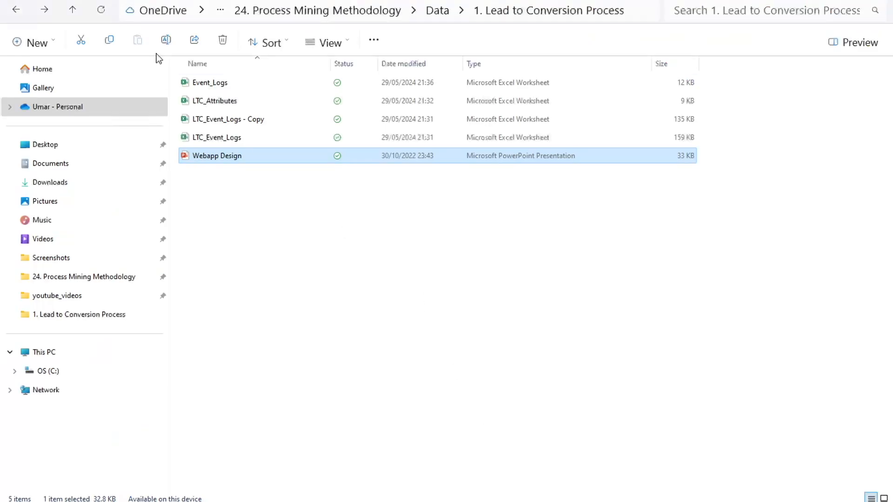
click(210, 101)
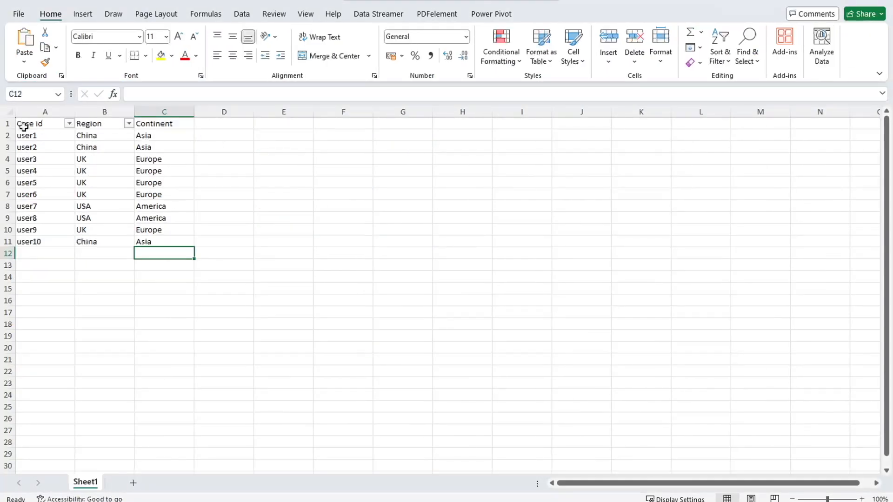
click(54, 139)
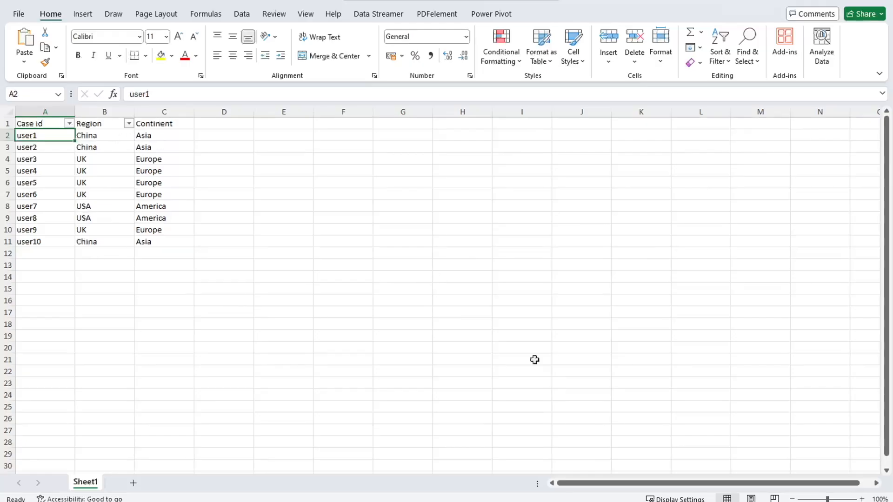
Switch to Celonis in the browser, request Data Integration and sign in with the saved account's e-mail and password.
mouse_move(519, 425)
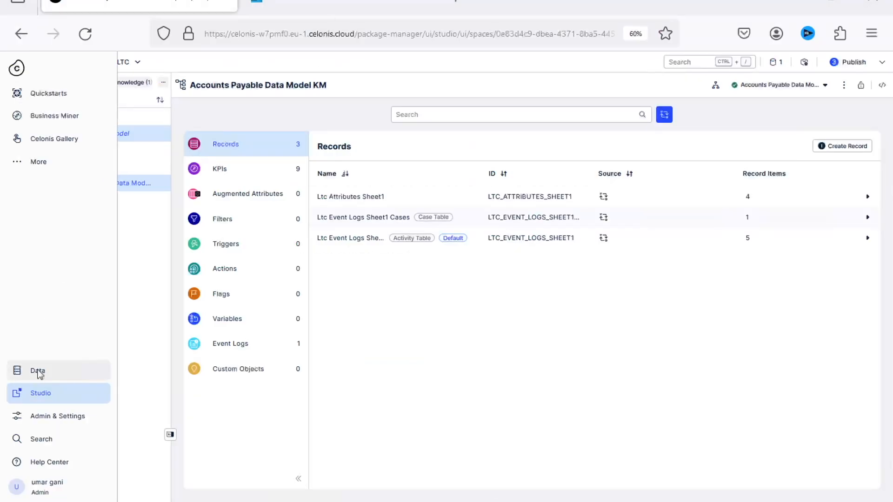
click(37, 371)
click(125, 395)
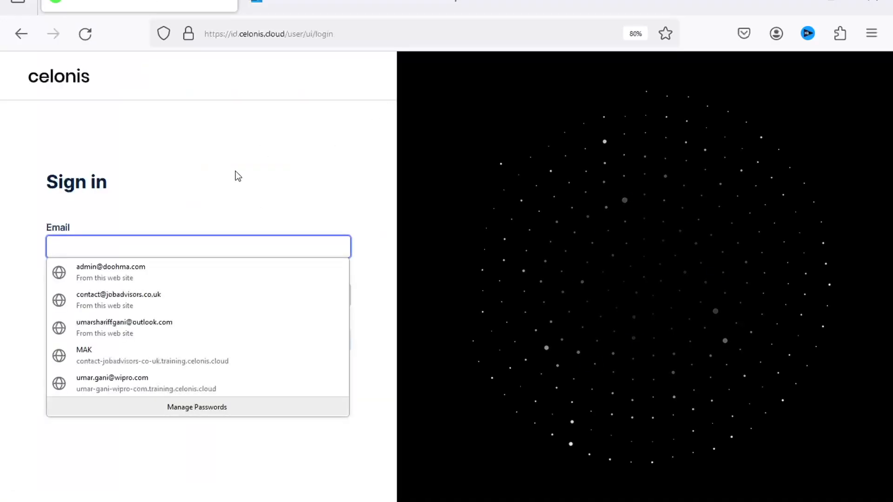
click(174, 334)
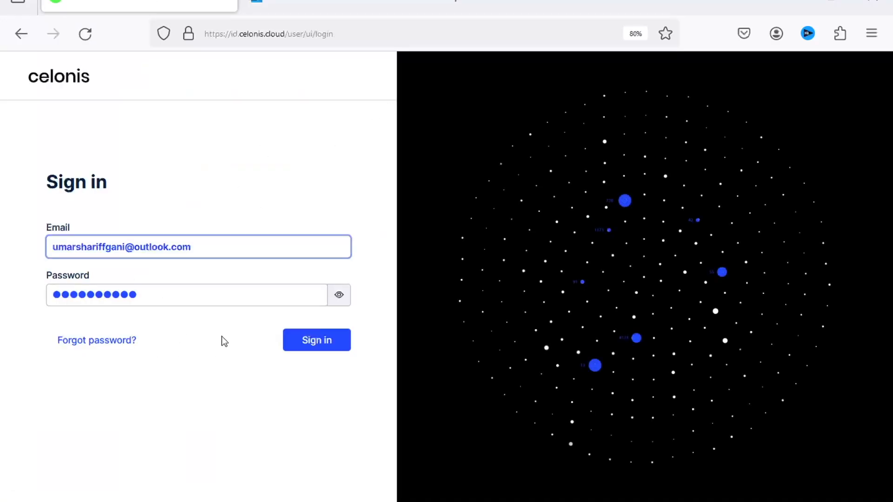
click(299, 343)
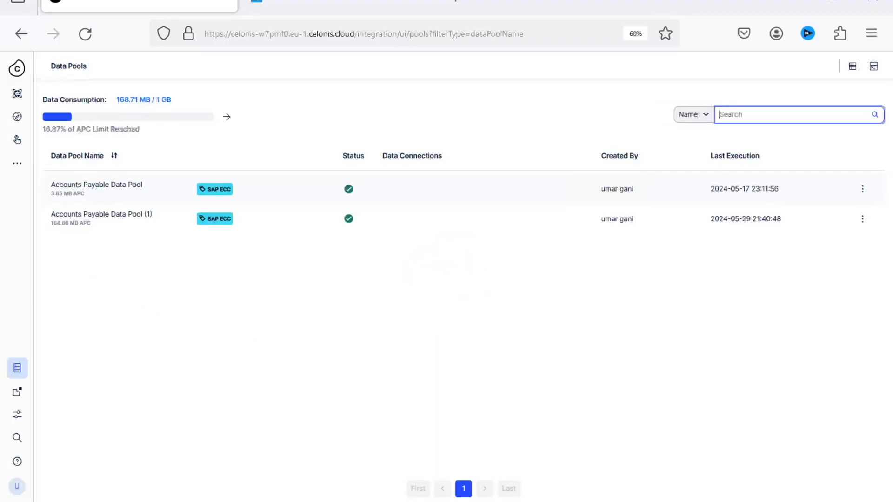
Open the Data Integration area to list the data pools.
mouse_move(93, 336)
click(68, 367)
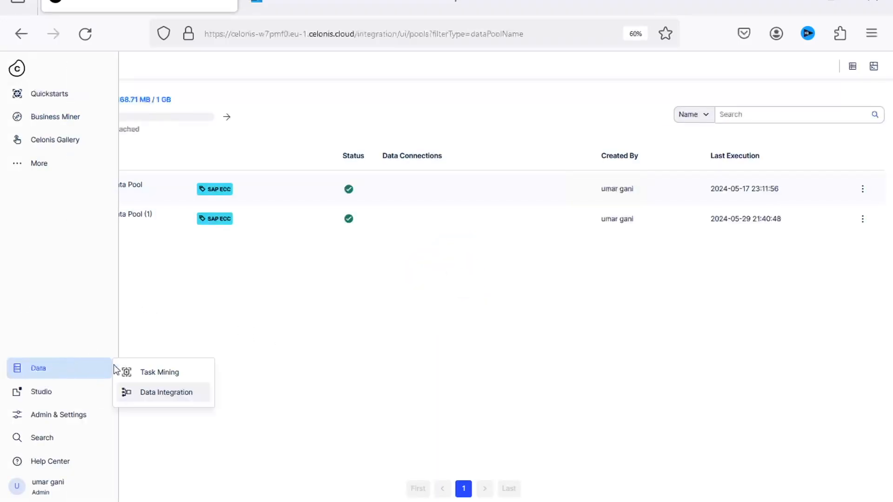
click(167, 392)
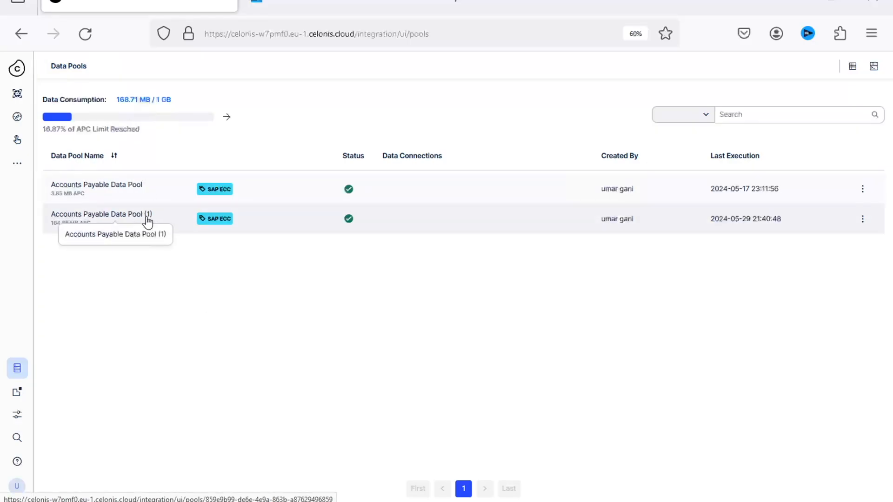
Inspect the overviews of Accounts Payable Data Pool (1) and Accounts Payable Data Pool, and return to the data pool list.
click(132, 219)
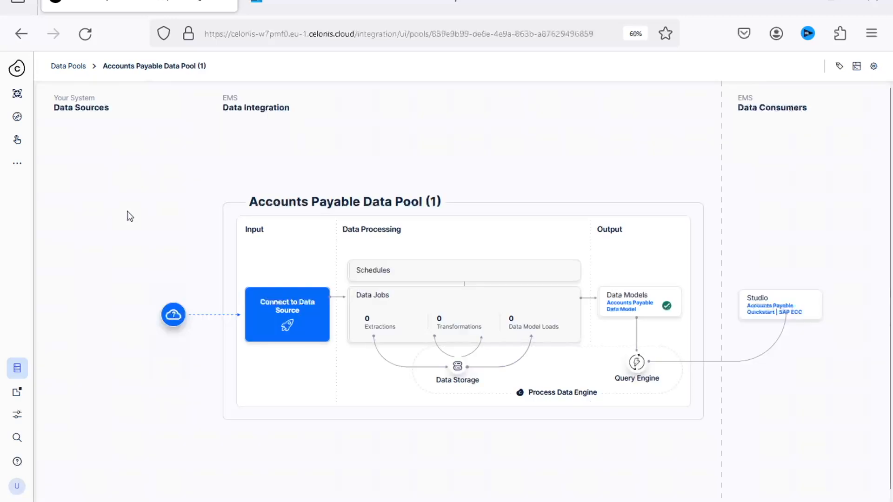
click(73, 67)
click(117, 183)
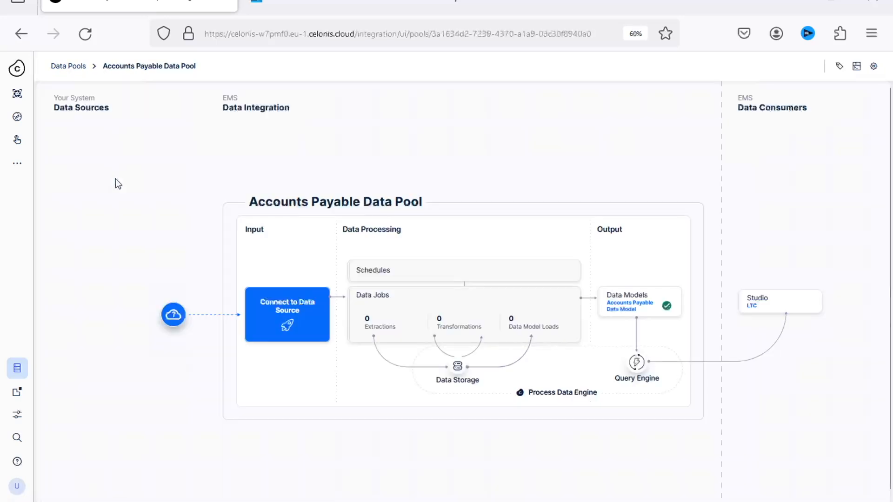
click(82, 66)
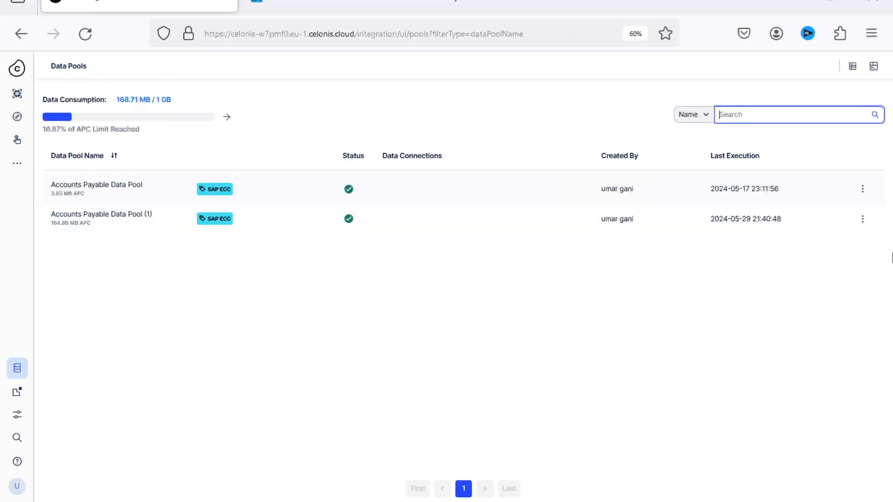
Delete Accounts Payable Data Pool (1), confirming the deletion with its exact name, and dismiss the notification.
click(863, 219)
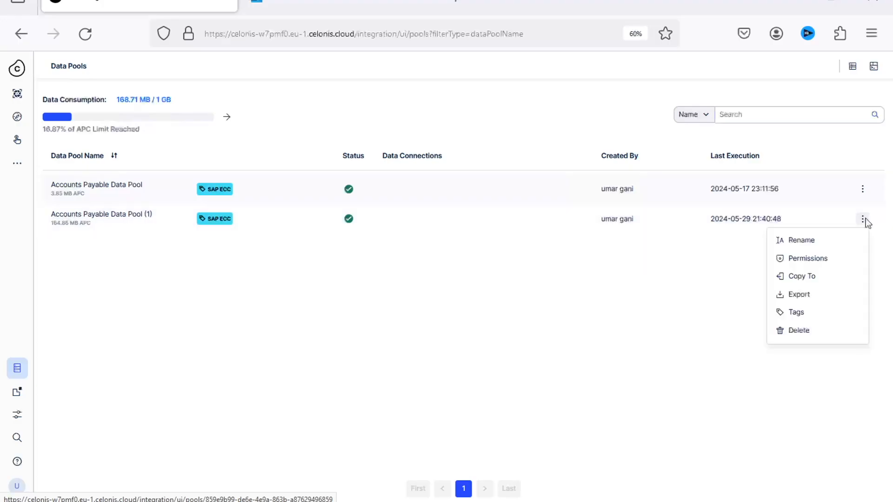
click(818, 332)
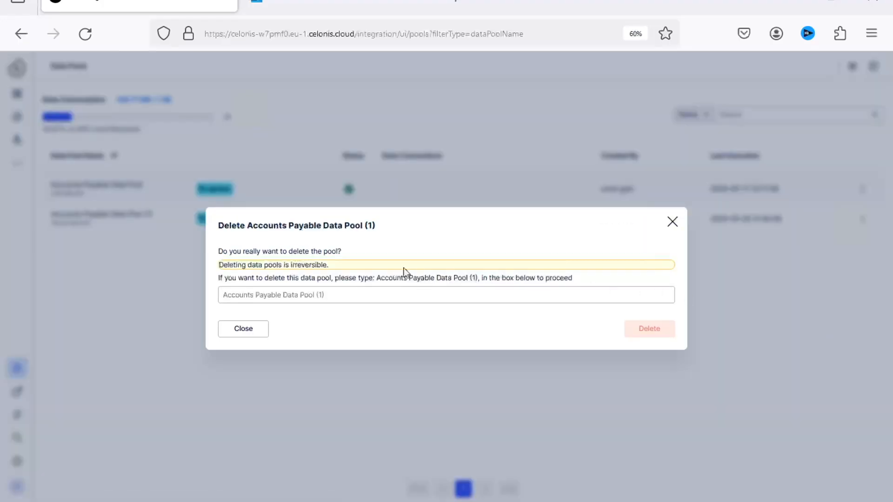
drag(252, 228, 398, 235)
key(ctrl+c)
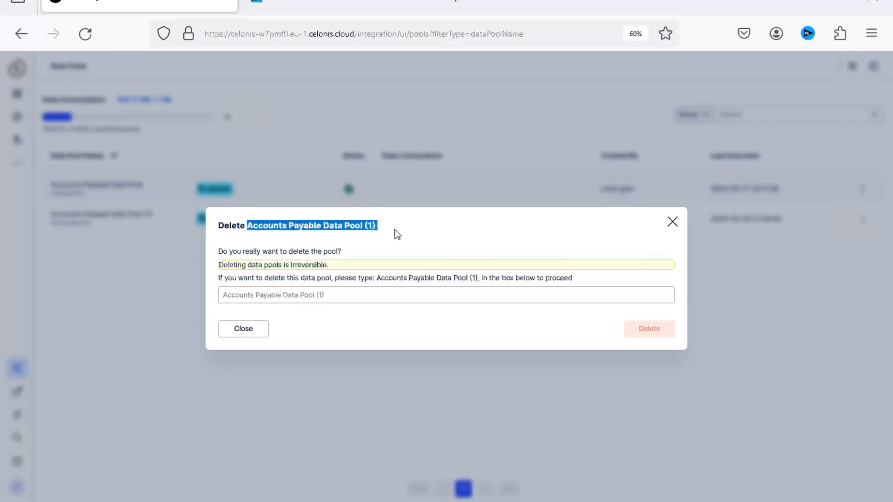
click(357, 292)
key(ctrl+v)
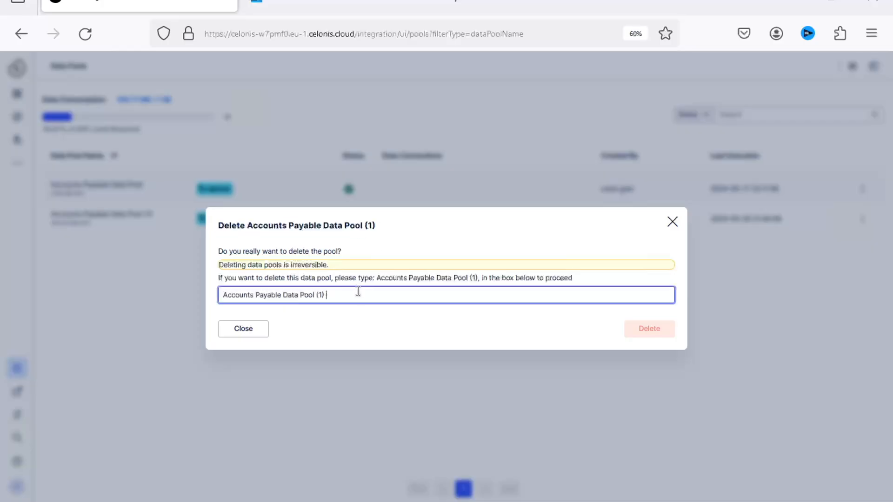
click(583, 319)
click(521, 295)
key(BackSpace)
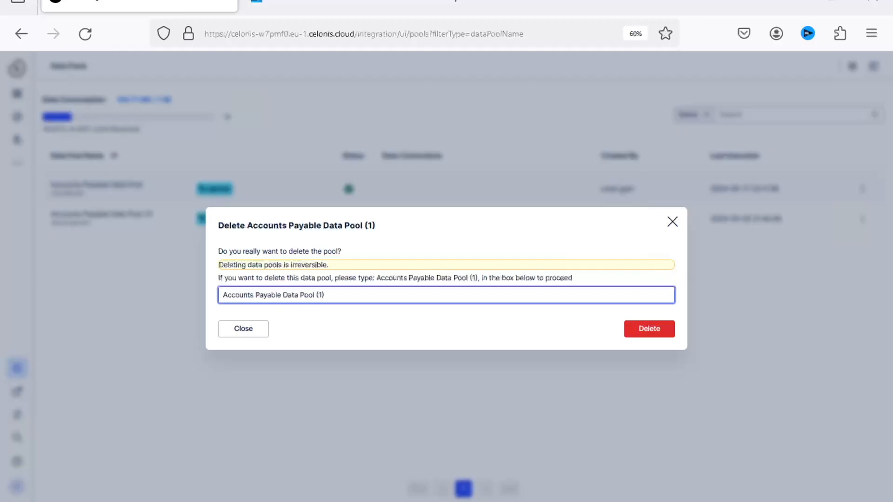
click(655, 339)
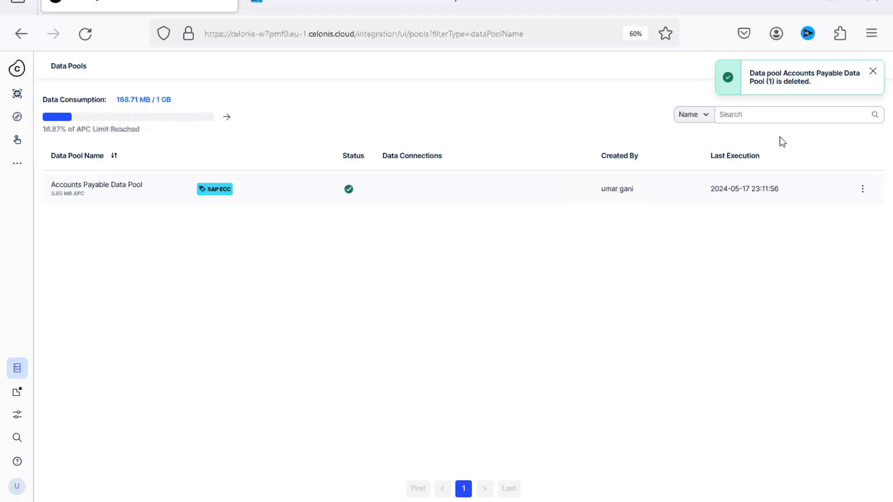
click(873, 73)
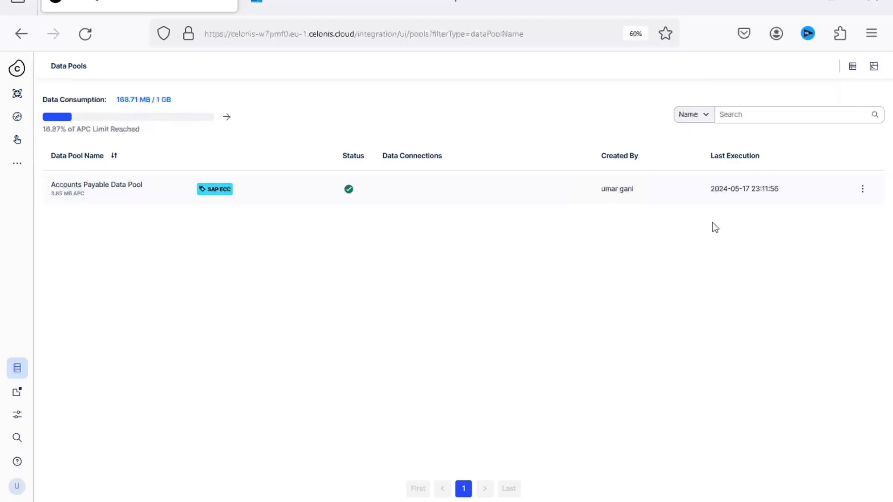
right_click(713, 223)
click(704, 221)
click(863, 188)
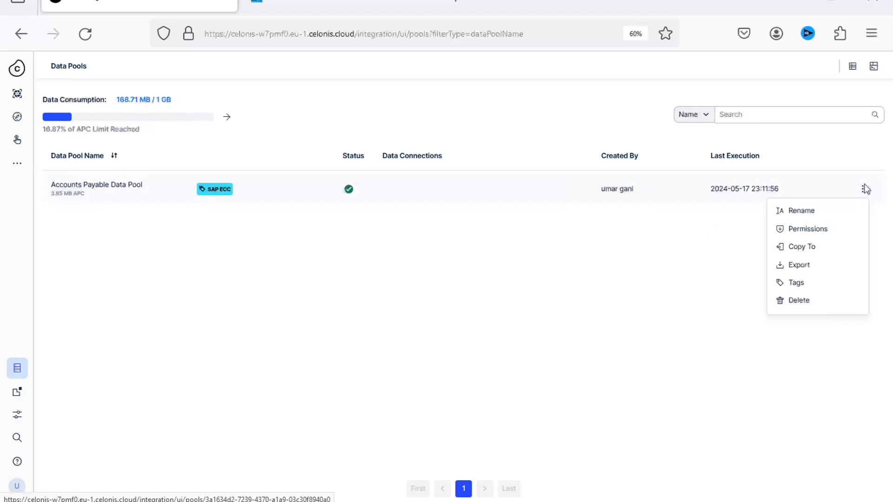
click(471, 212)
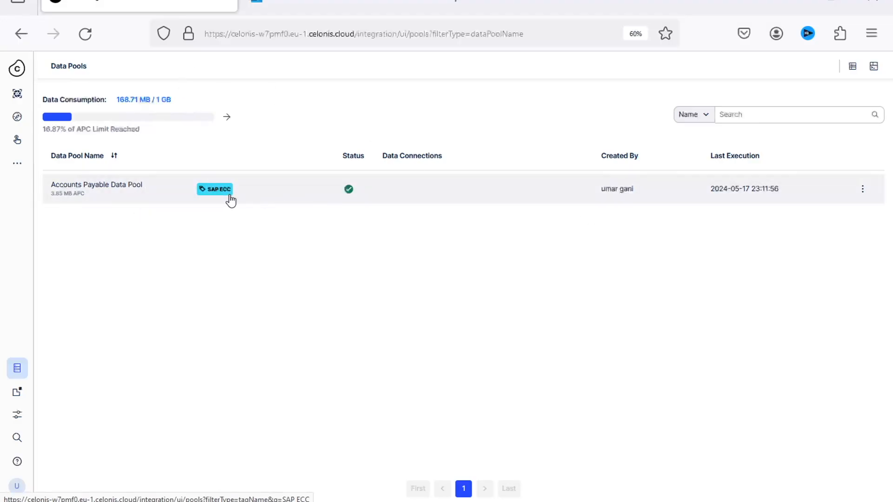
click(259, 197)
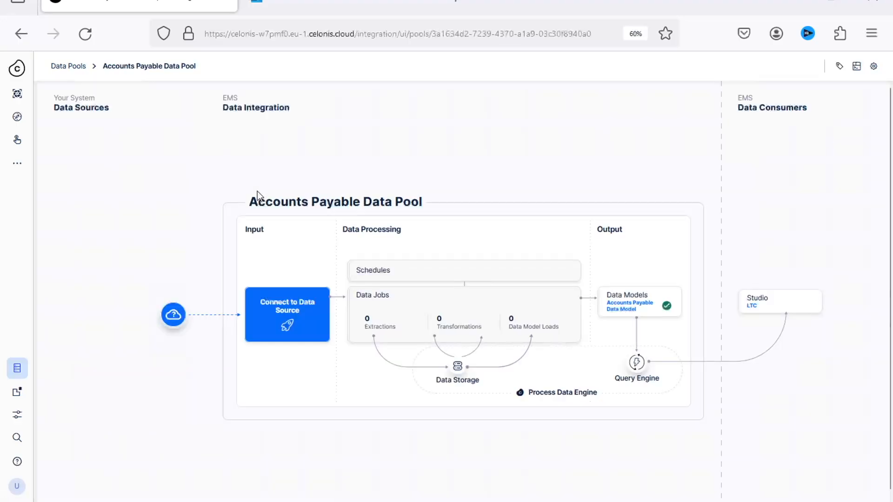
click(303, 307)
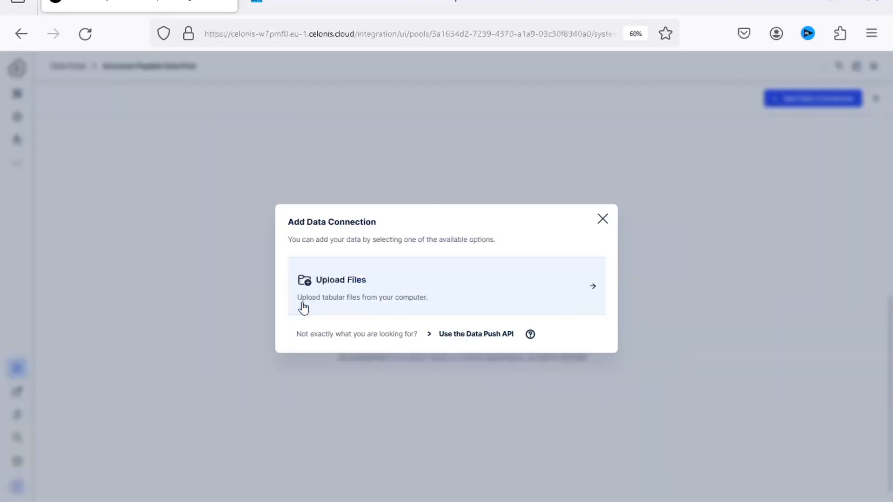
click(602, 220)
click(71, 65)
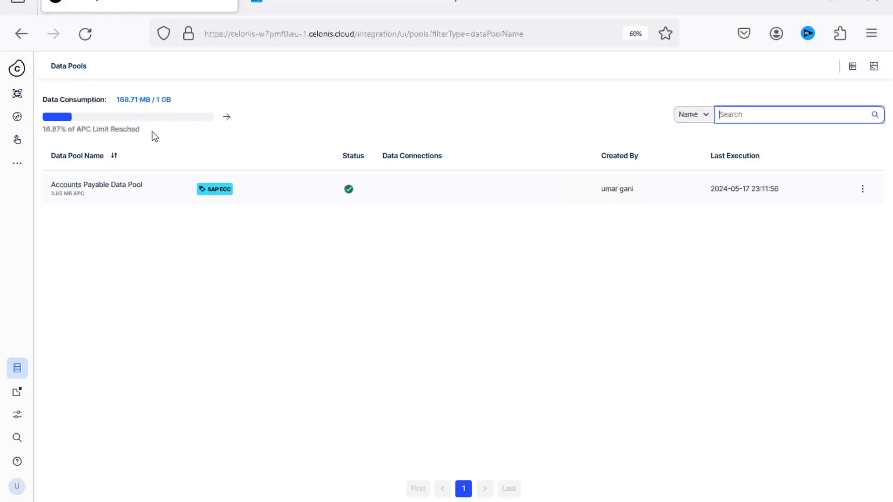
Open the file uploads of Accounts Payable Data Pool and delete the LTC_Attributes_Sheet1 and LTC_Event_Logs_Sheet1 entries.
click(118, 191)
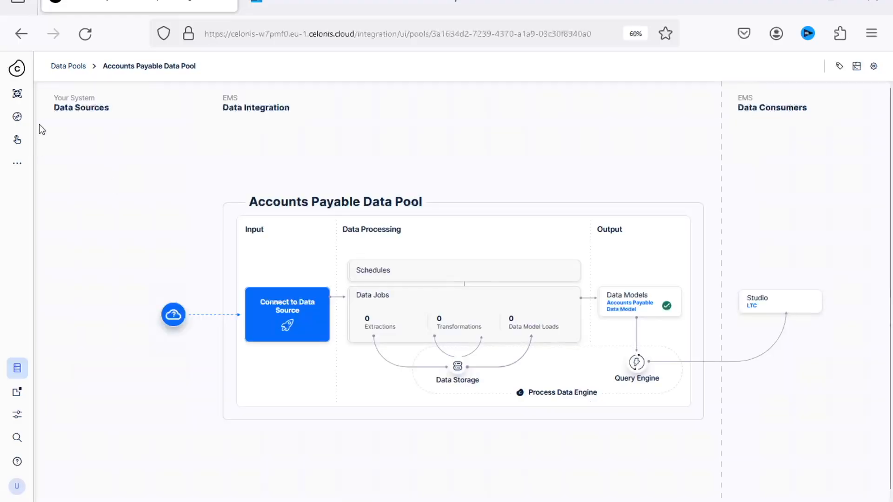
click(293, 312)
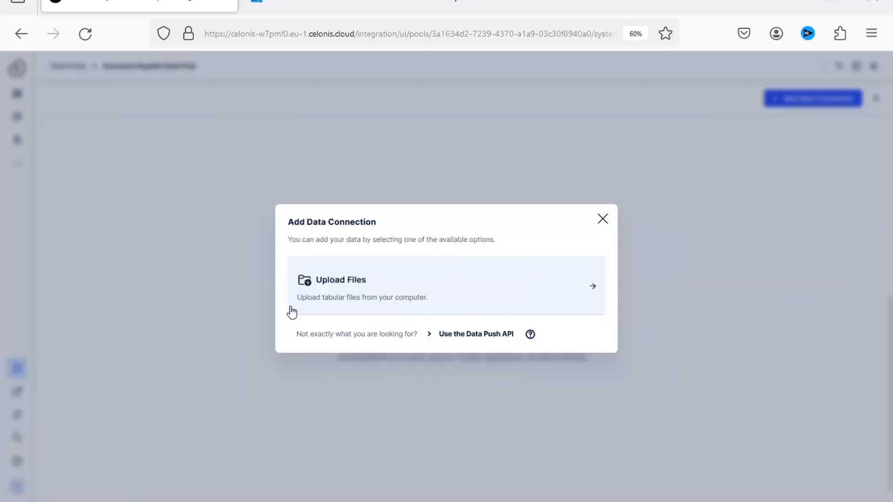
click(333, 289)
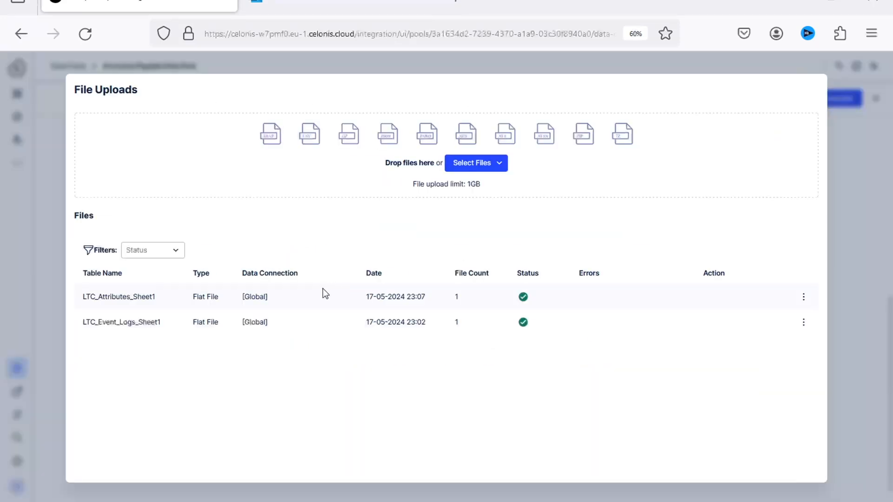
click(804, 297)
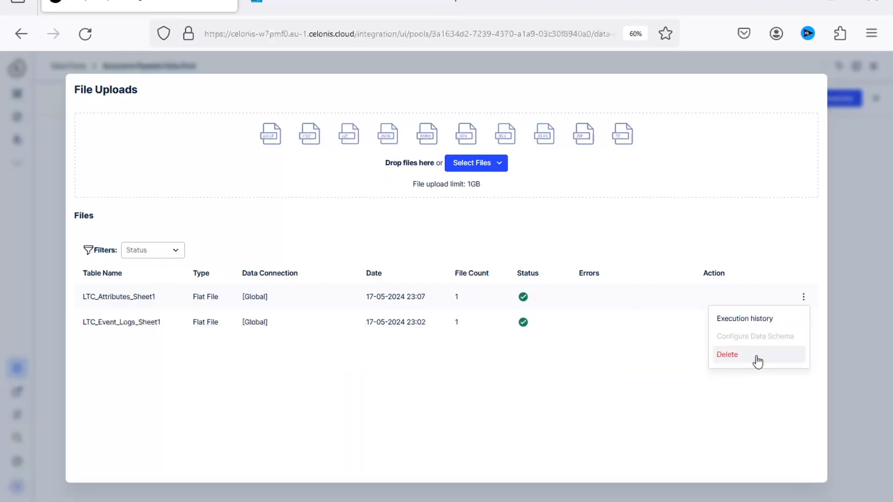
click(756, 356)
click(803, 298)
click(782, 357)
Upload the Event_Logs and LTC_Attributes workbooks from the 1. Lead to Conversion Process folder.
click(482, 166)
click(487, 184)
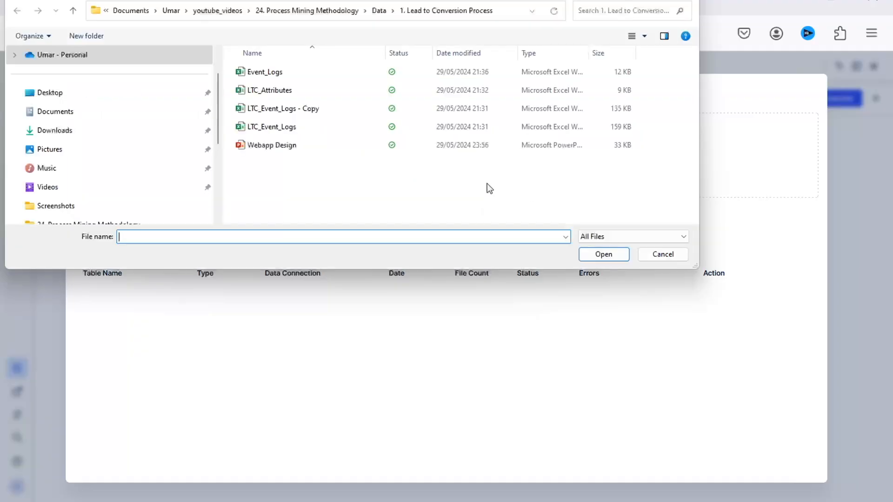
click(278, 74)
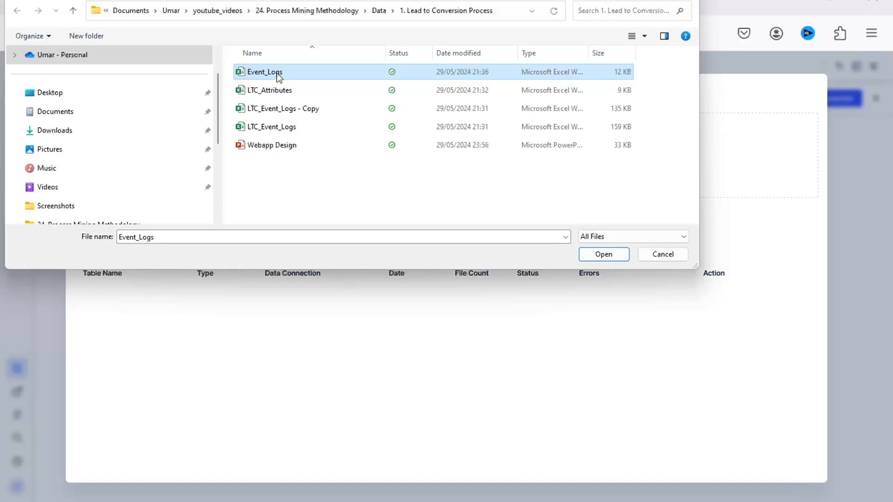
double_click(278, 73)
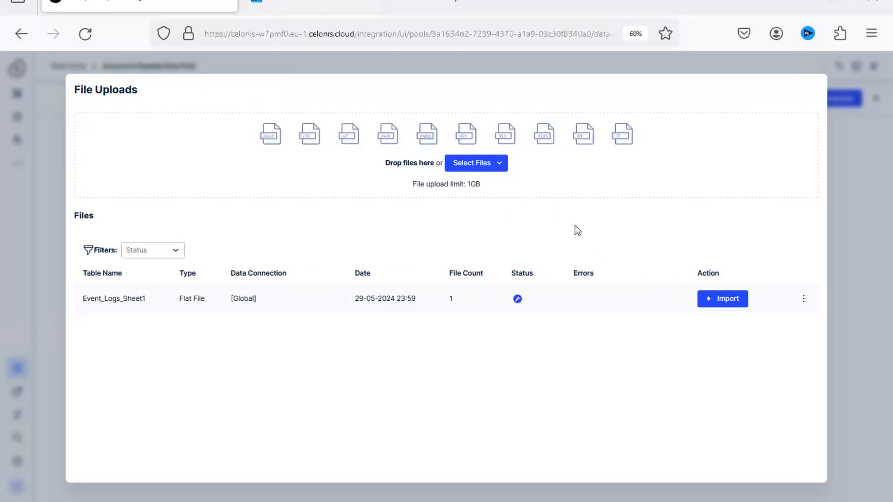
click(471, 164)
click(471, 185)
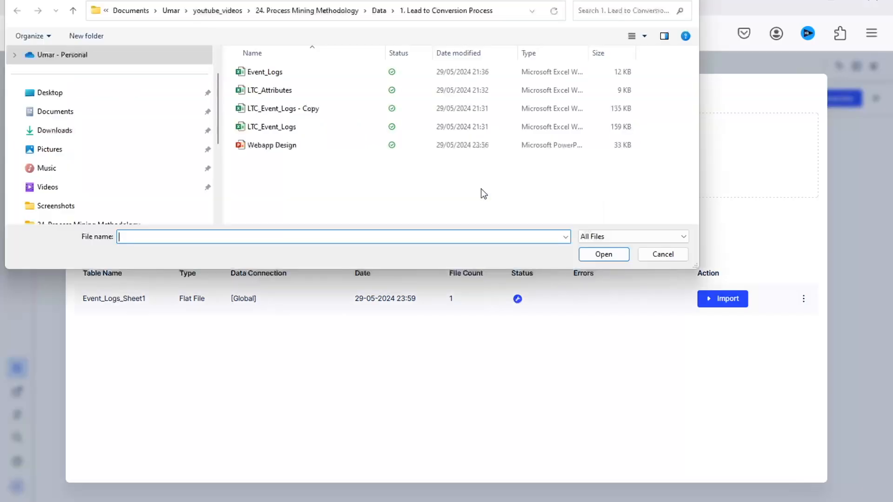
double_click(258, 90)
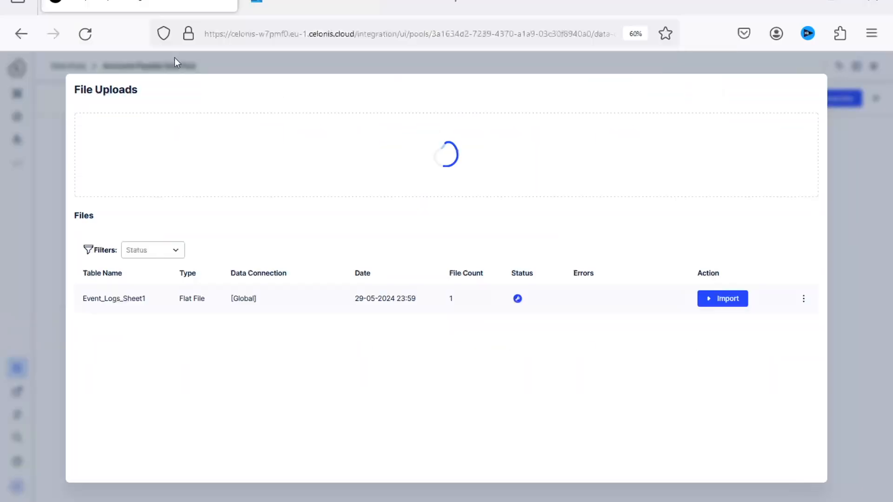
Import the uploaded LTC_Attributes_Sheet1 and Event_Logs_Sheet1 tables and close the file uploads.
click(709, 302)
click(718, 330)
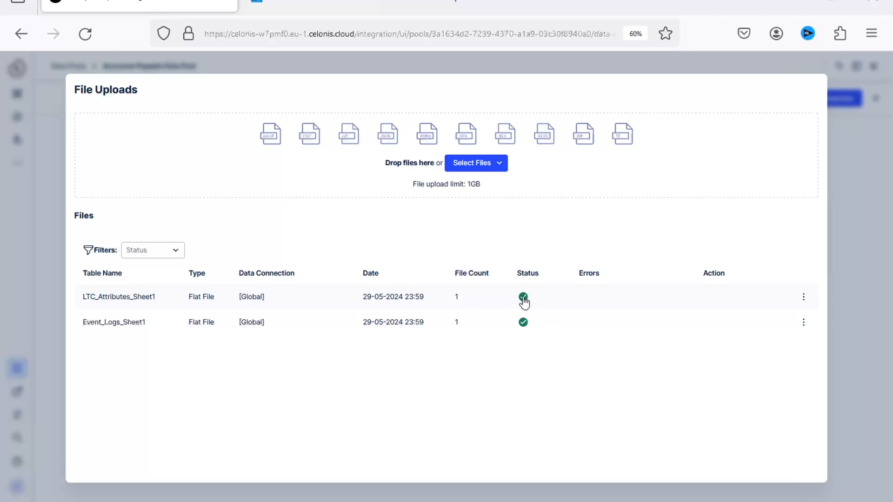
click(875, 262)
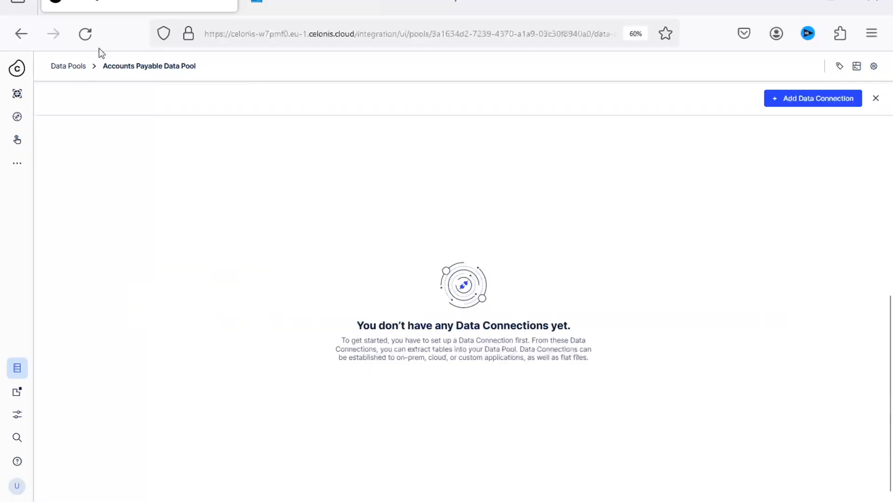
Reopen Accounts Payable Data Pool from the data pool list and show its data models.
click(80, 66)
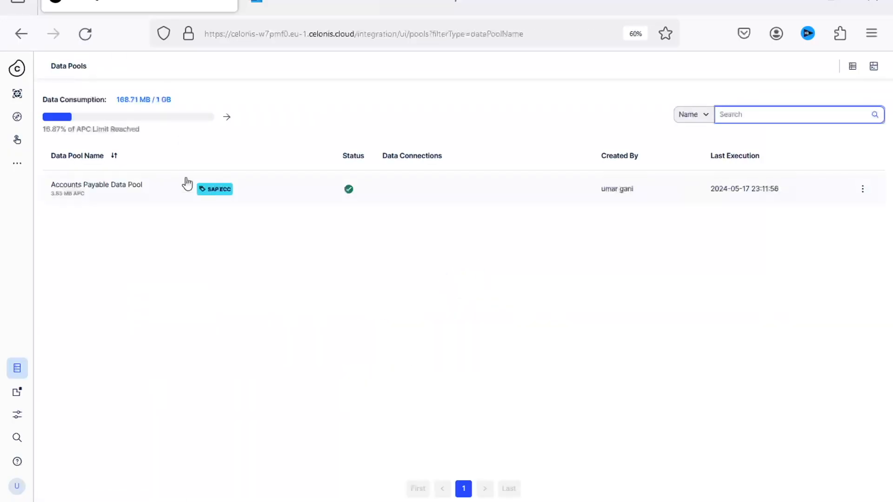
click(187, 182)
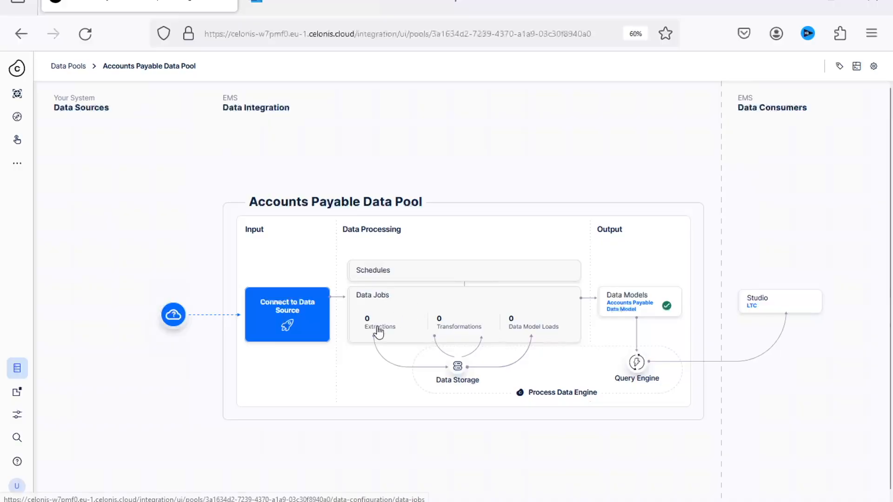
click(626, 311)
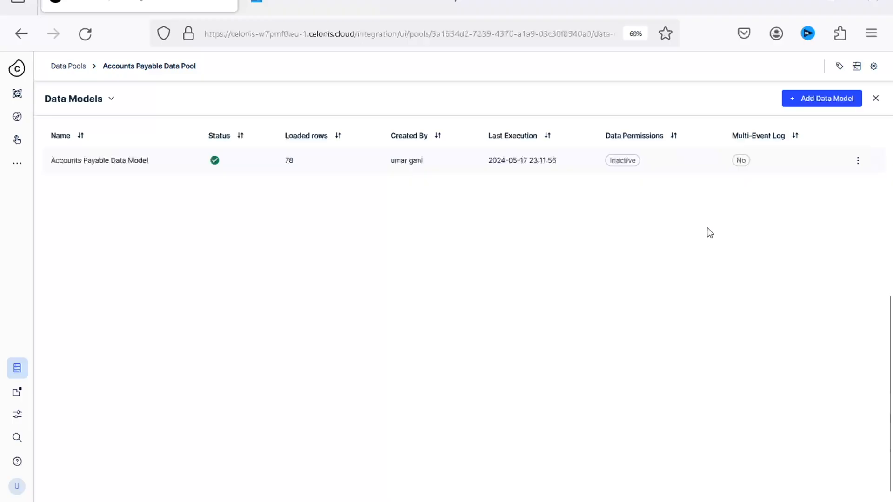
Delete the Accounts Payable Data Model, confirming the deletion with its exact name.
click(858, 163)
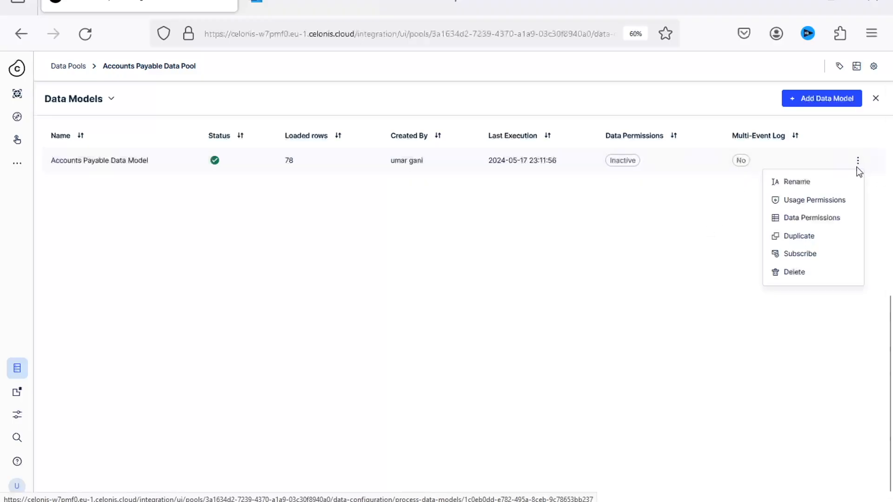
click(801, 271)
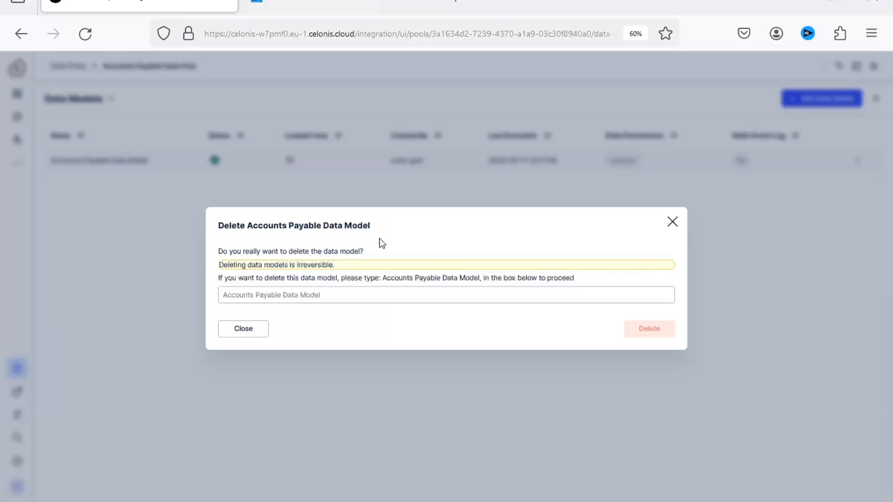
drag(246, 226, 378, 230)
key(ctrl+c)
click(351, 292)
key(ctrl+v)
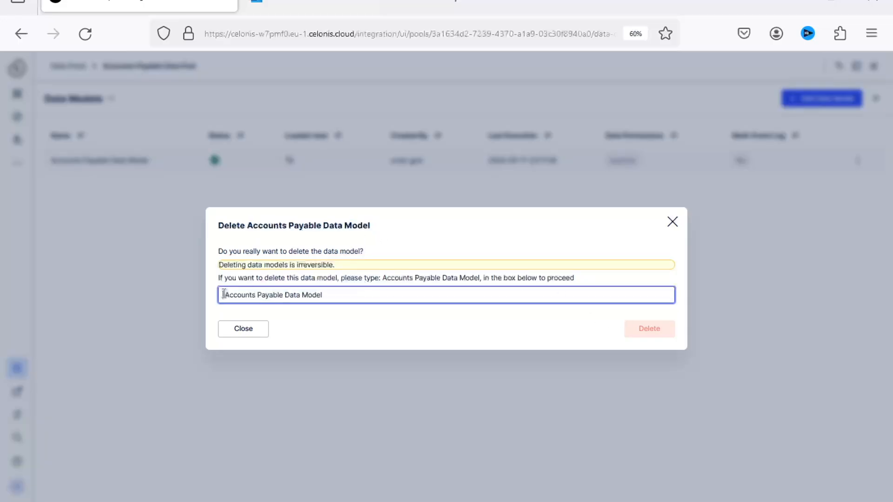
key(BackSpace)
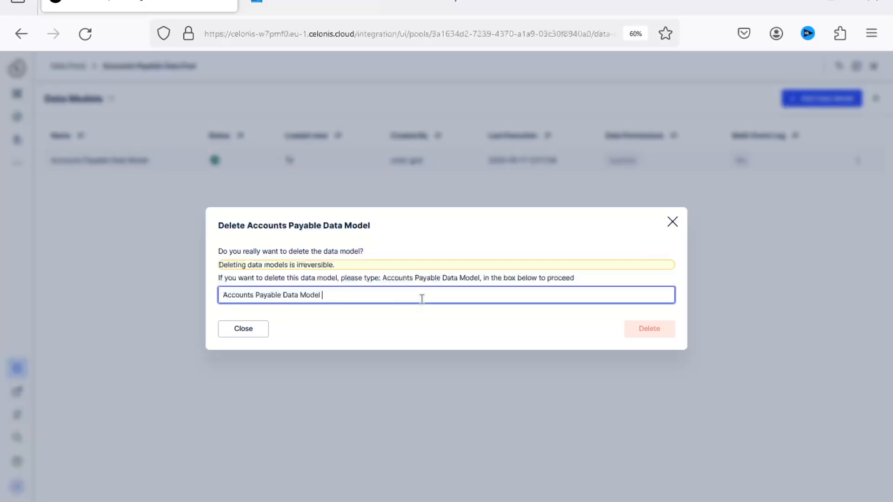
key(BackSpace)
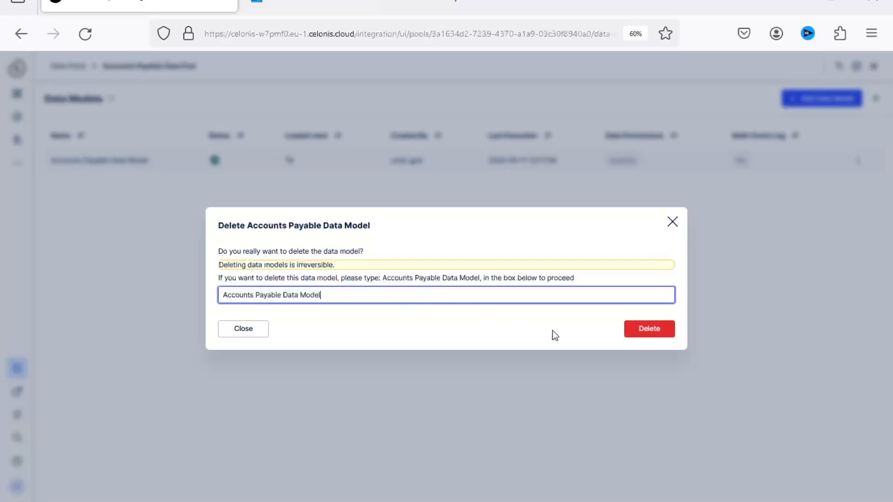
click(636, 332)
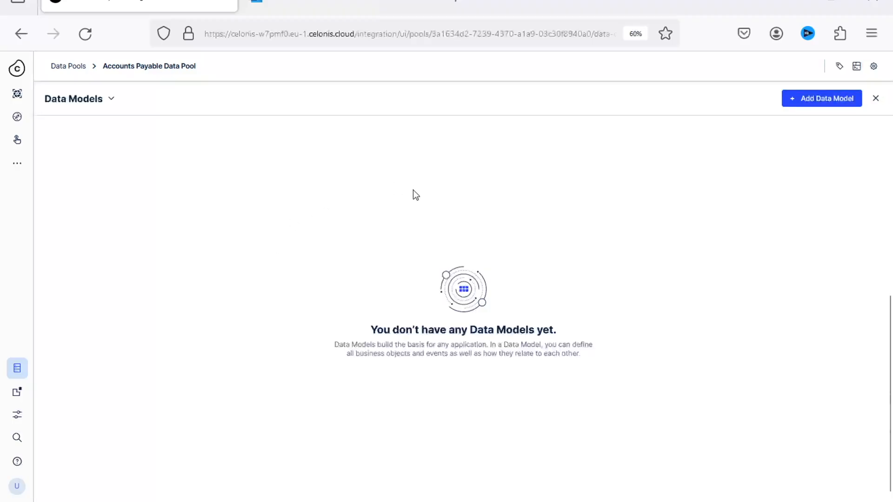
Add a new data model named Lead to Convert Data Model to the pool.
click(797, 100)
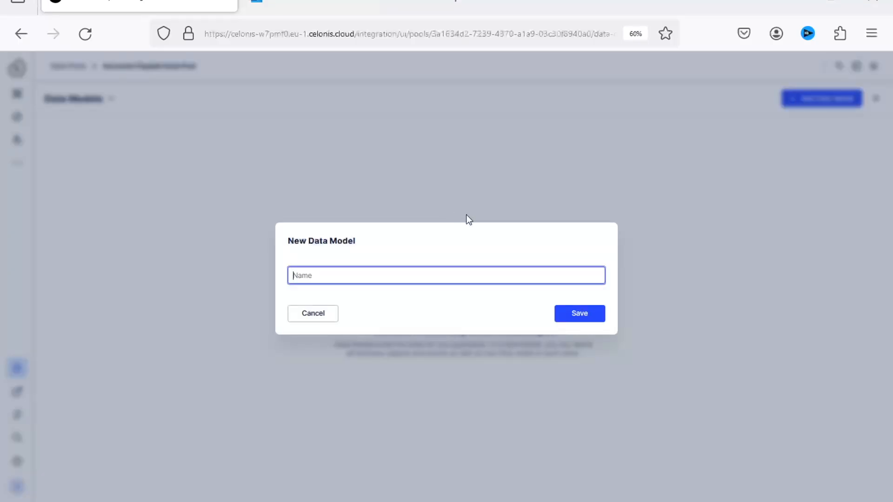
text(T)
key(BackSpace)
text(Lead to Convert Data Model)
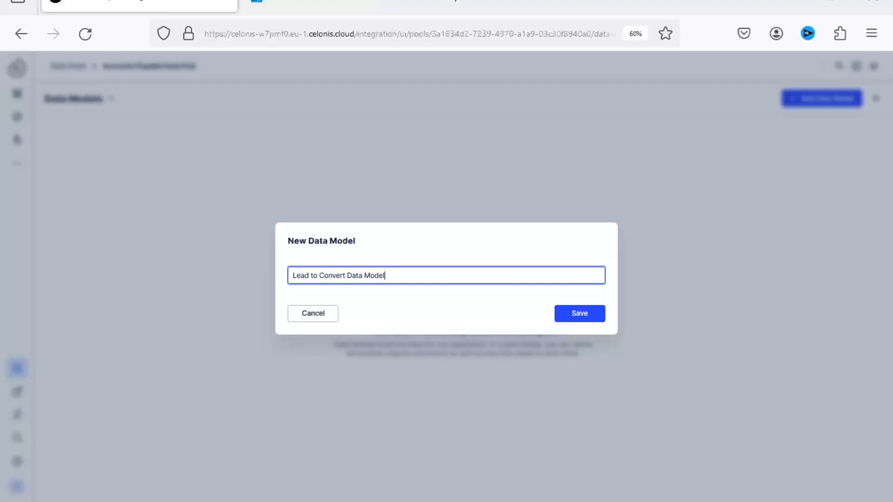
key(Return)
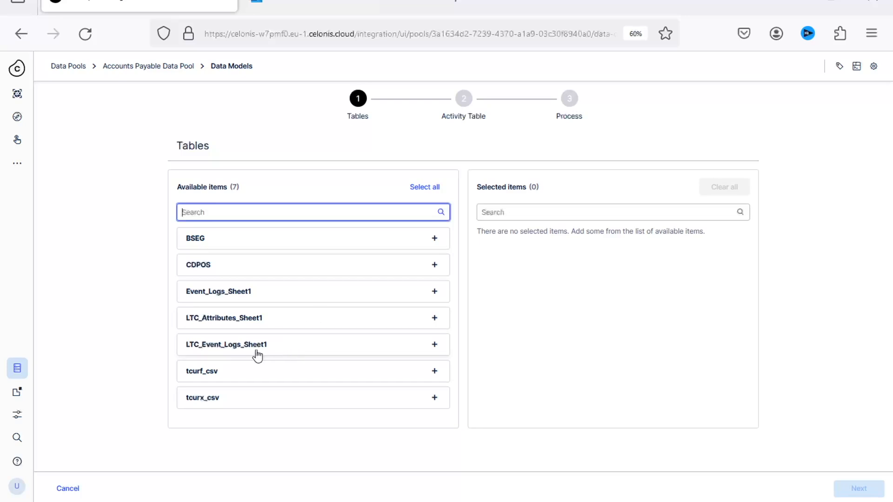
Include LTC_Event_Logs_Sheet1 and LTC_Attributes_Sheet1 in the data model and set LTC_Event_Logs_Sheet1 as its activity table.
click(287, 354)
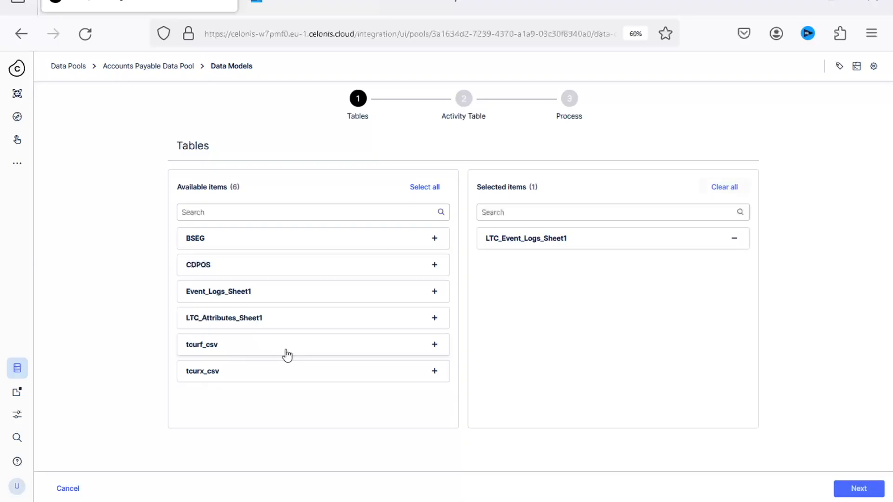
click(255, 325)
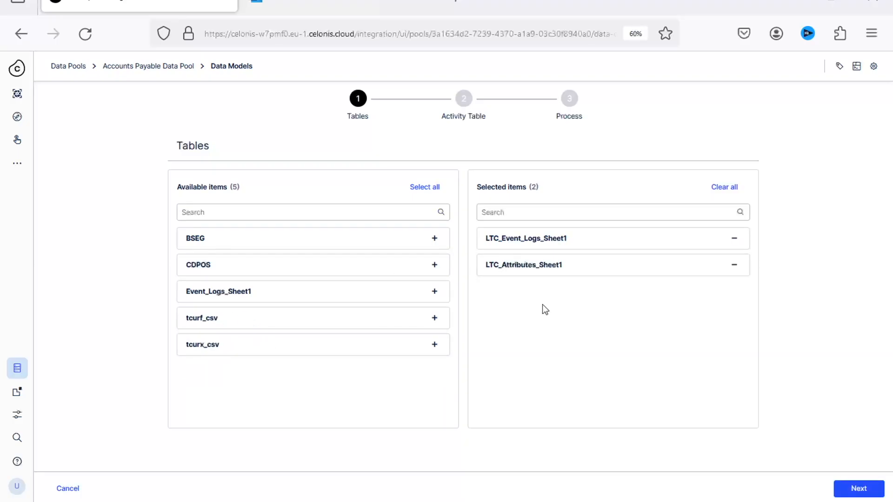
click(858, 489)
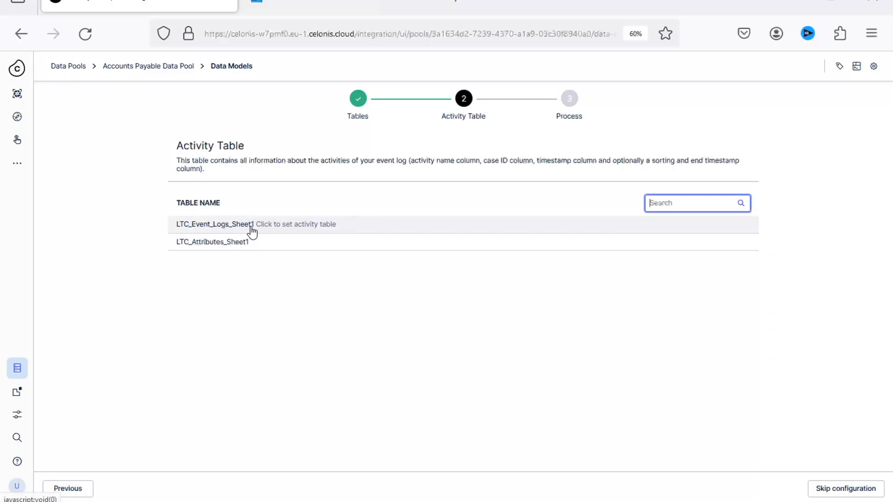
click(222, 228)
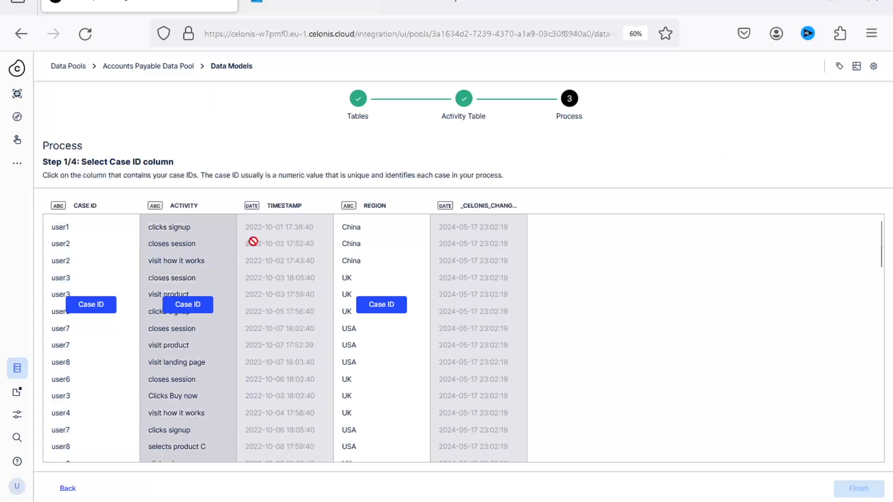
Assign CASE ID as case ID, ACTIVITY as activity name, TIMESTAMP as timestamp and REGION as sorting, and finish the model setup.
click(91, 305)
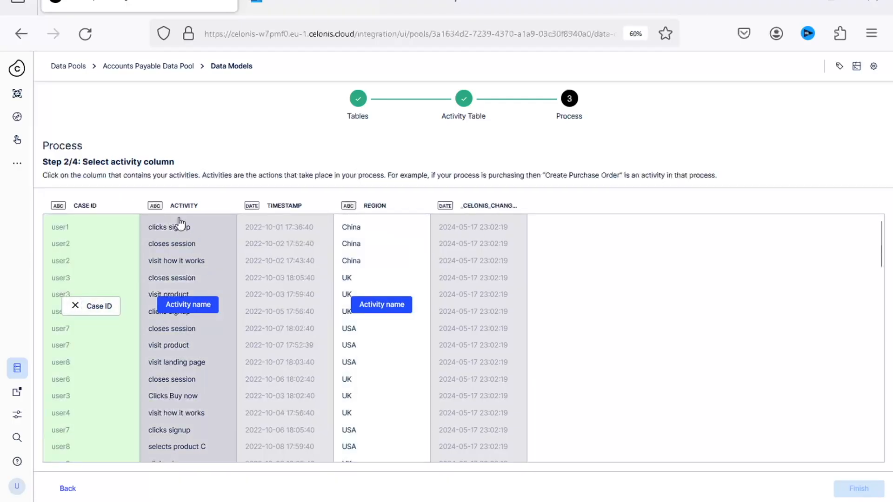
click(199, 305)
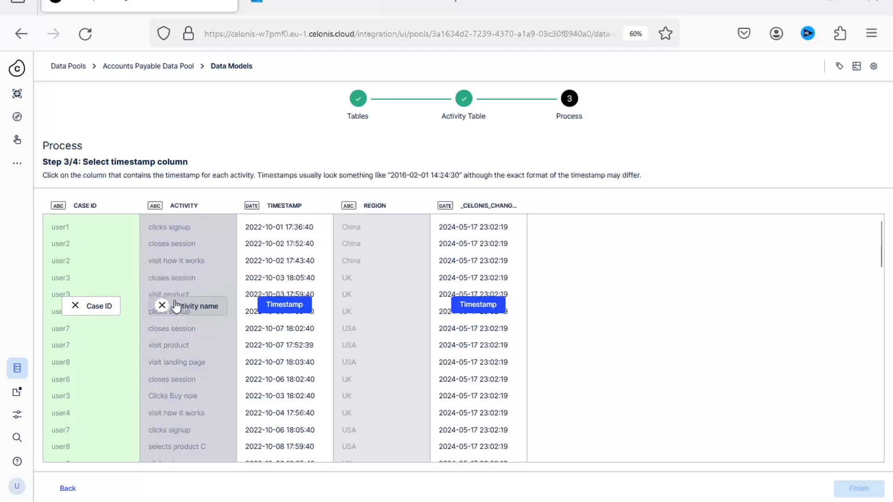
click(293, 310)
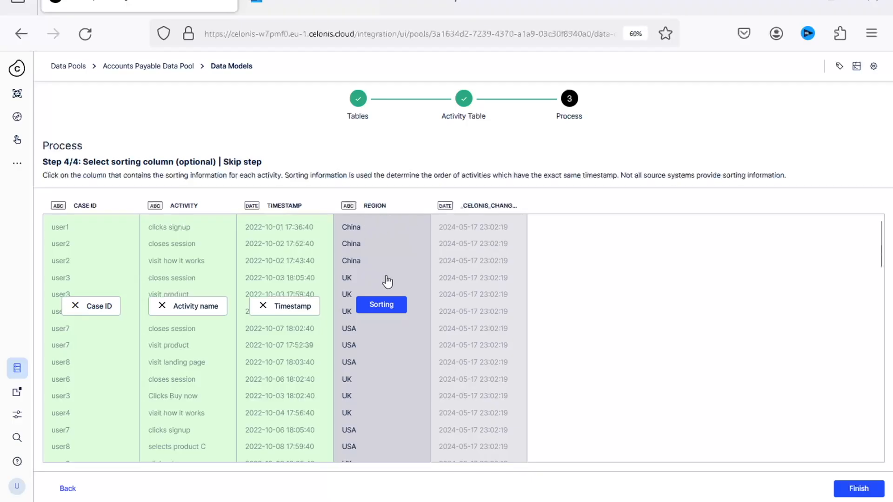
click(386, 306)
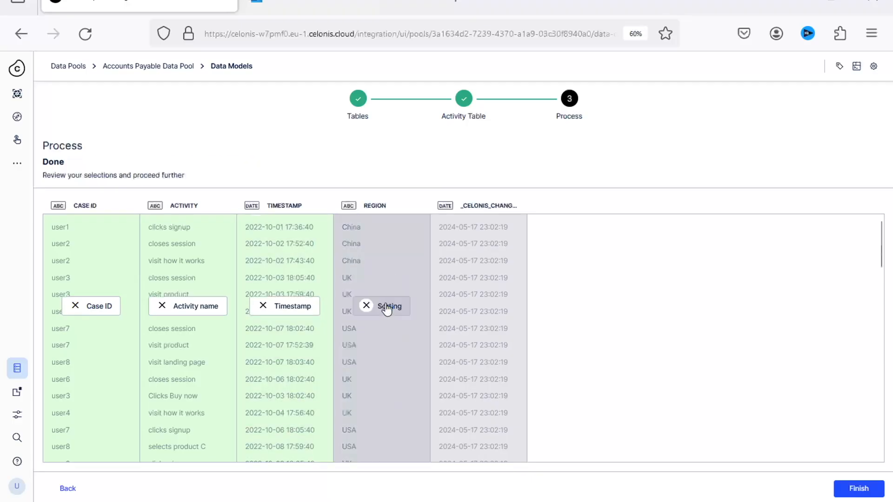
click(860, 489)
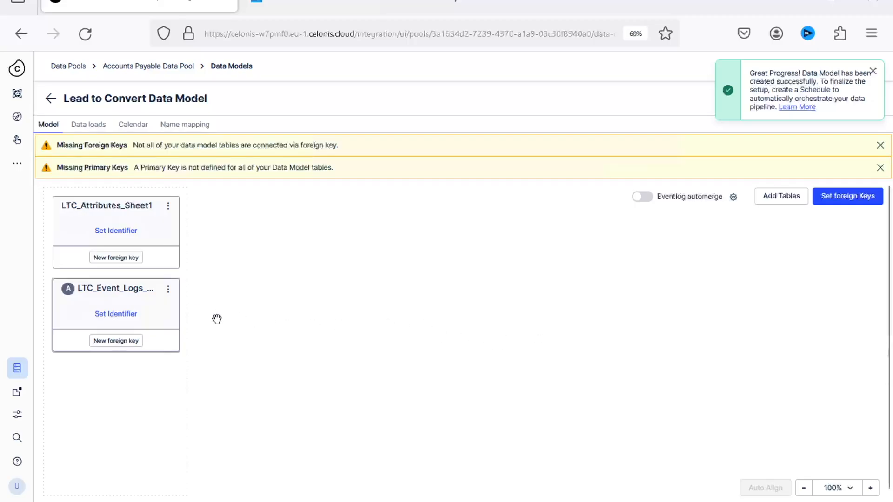
Create a foreign key on CASE ID with LTC_Attributes_Sheet1 as dimension table and LTC_Event_Logs_Sheet1 as fact table.
mouse_move(67, 291)
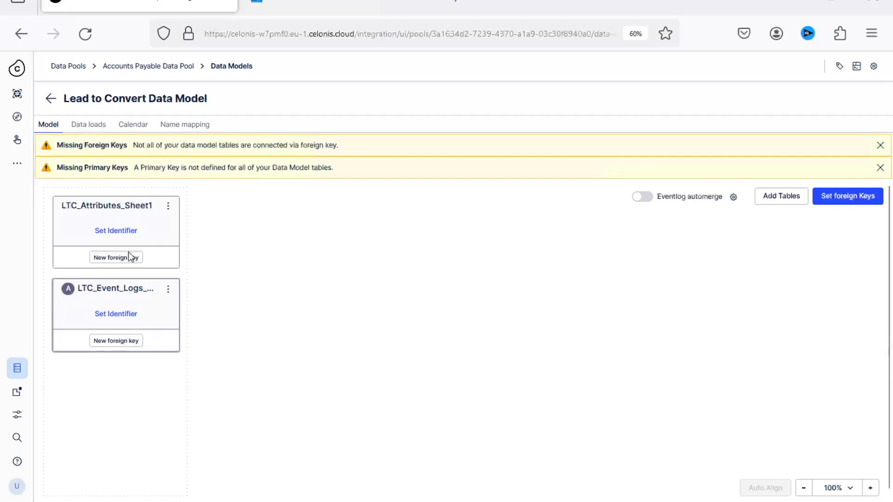
click(138, 345)
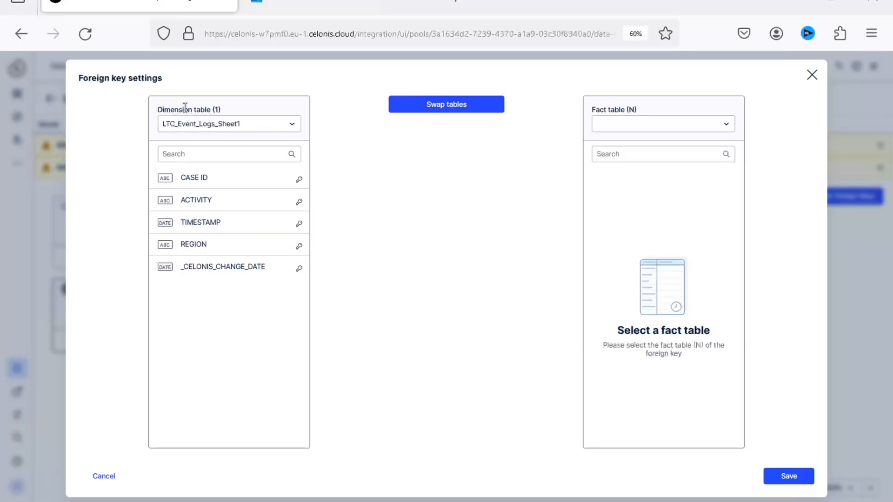
click(401, 106)
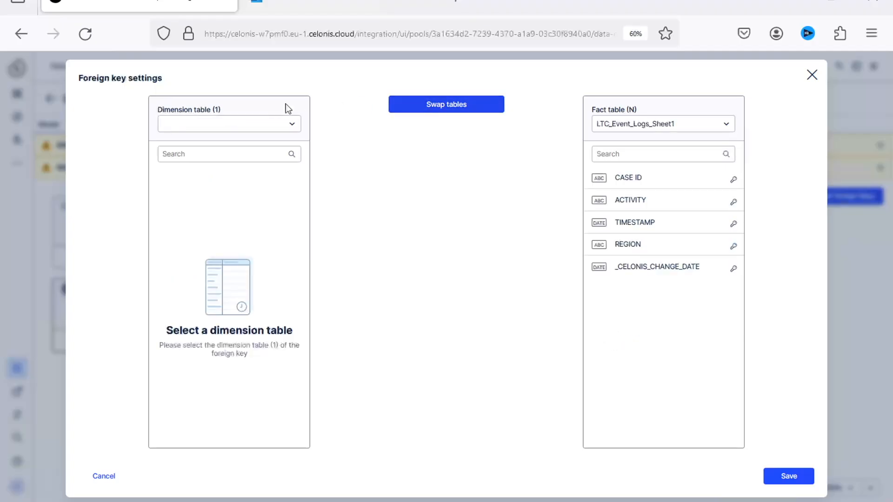
click(275, 125)
click(261, 147)
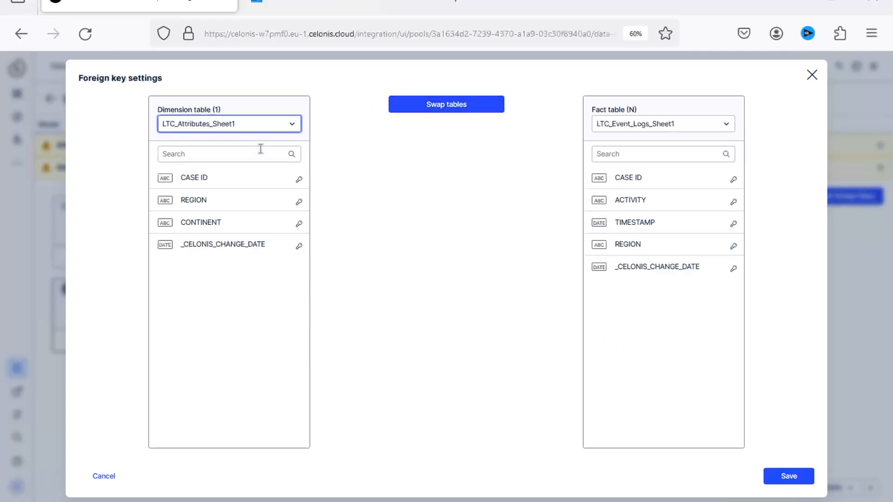
click(231, 186)
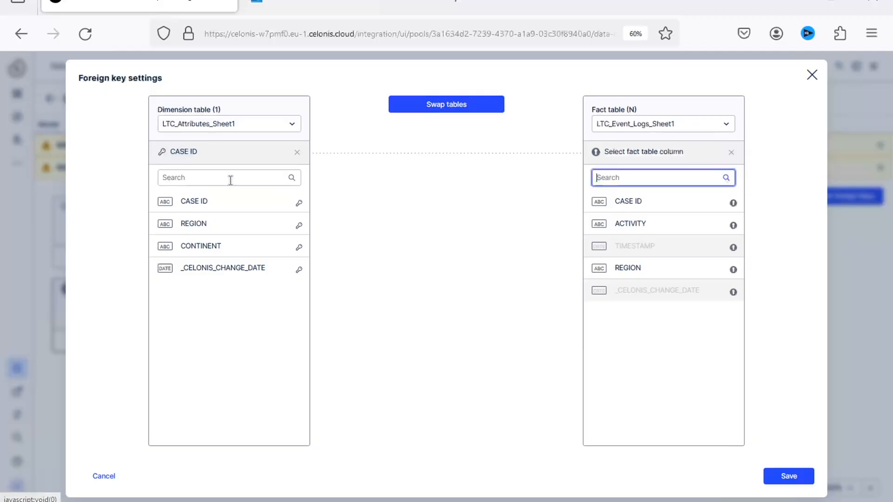
click(622, 202)
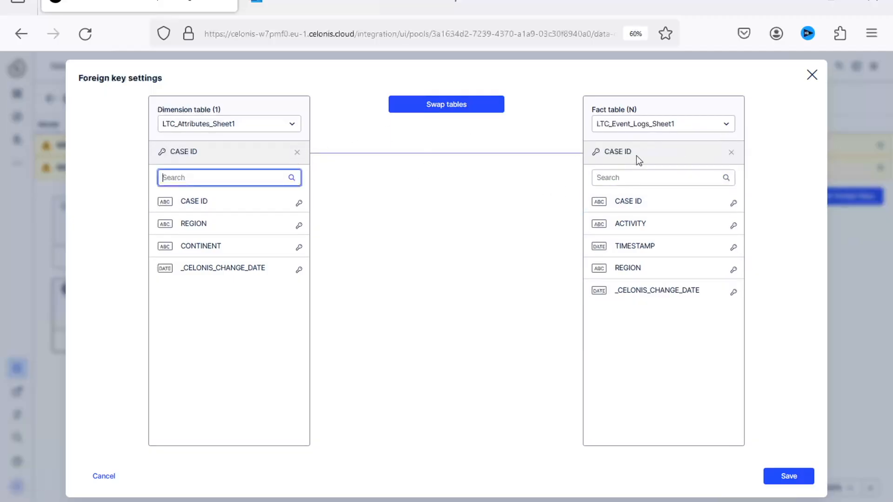
click(784, 474)
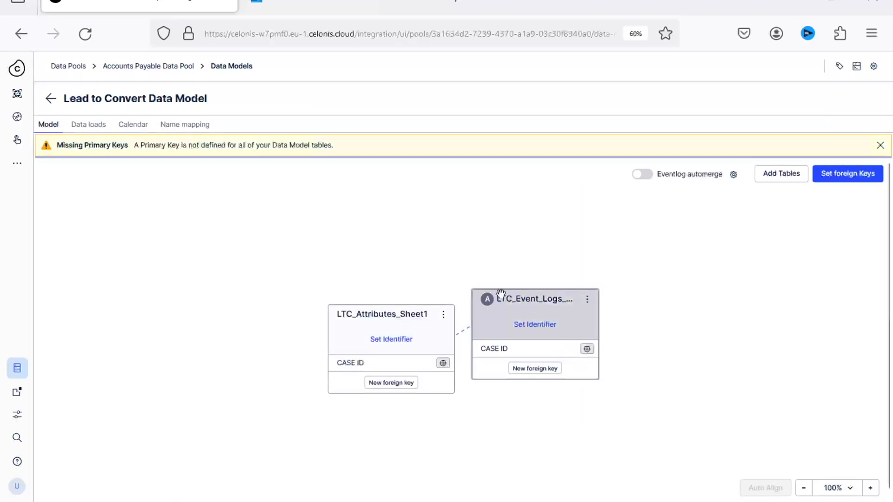
Check the saved foreign key between the two tables and load the Lead to Convert Data Model.
drag(443, 200, 443, 191)
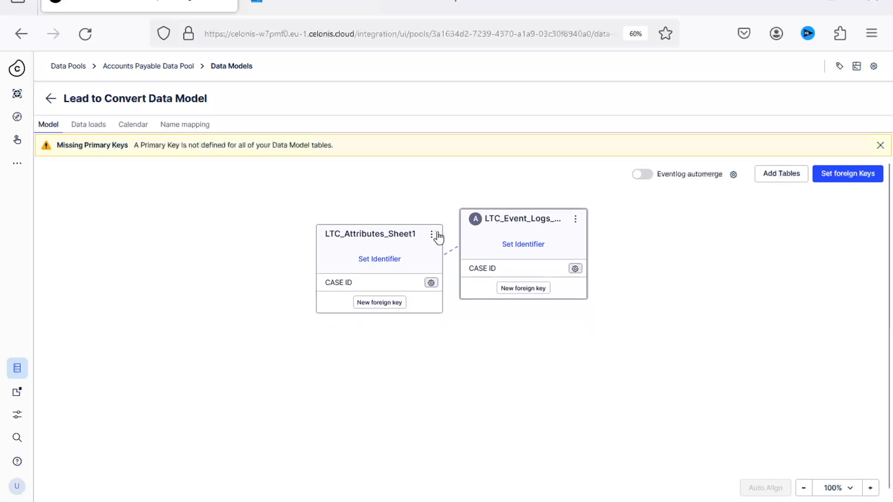
click(454, 255)
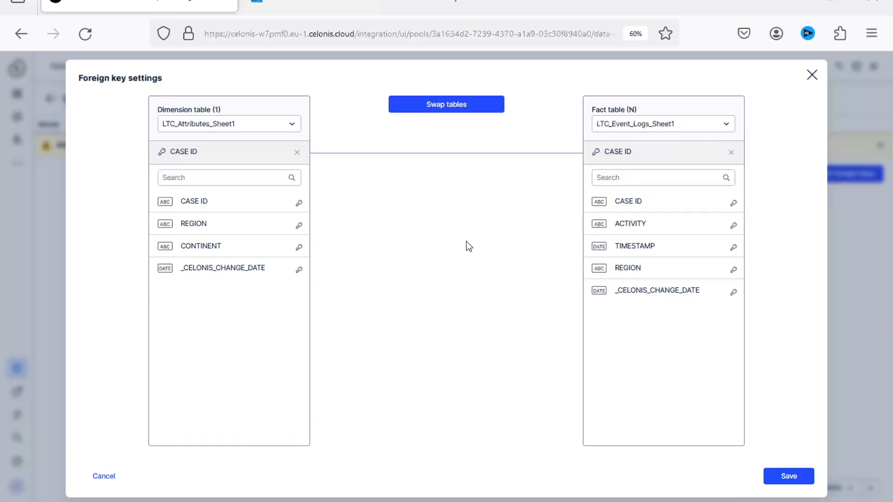
click(812, 75)
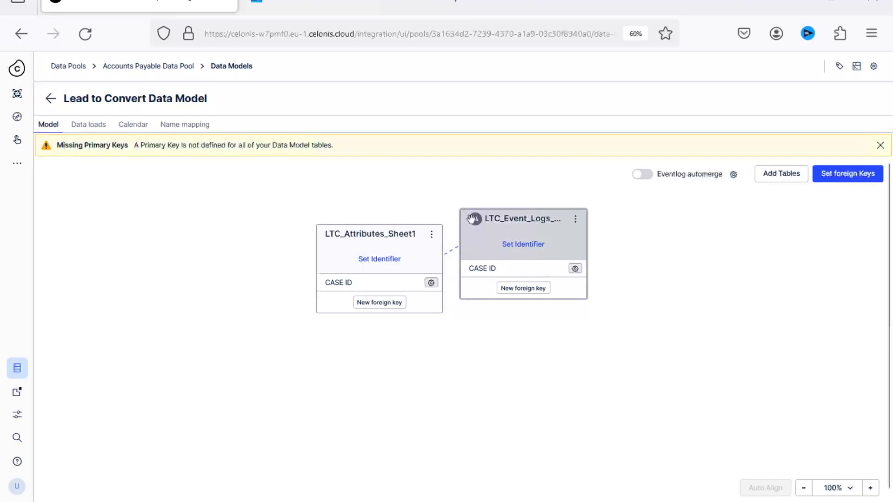
click(94, 126)
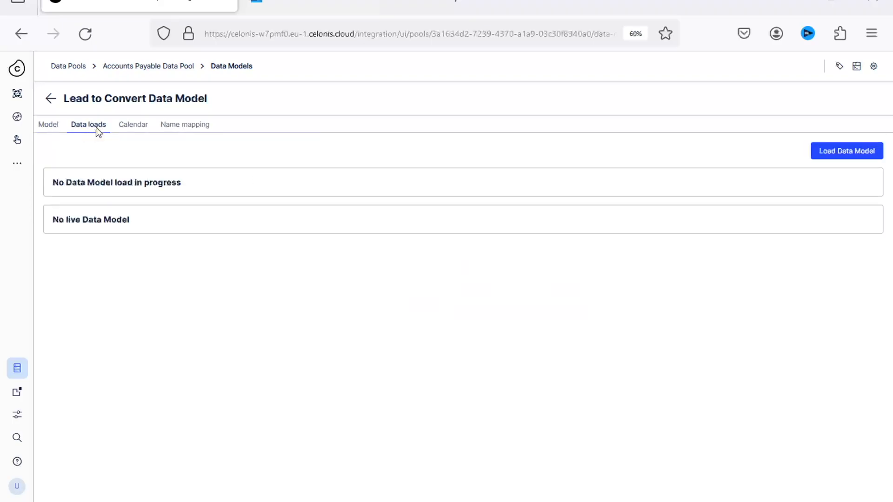
click(845, 160)
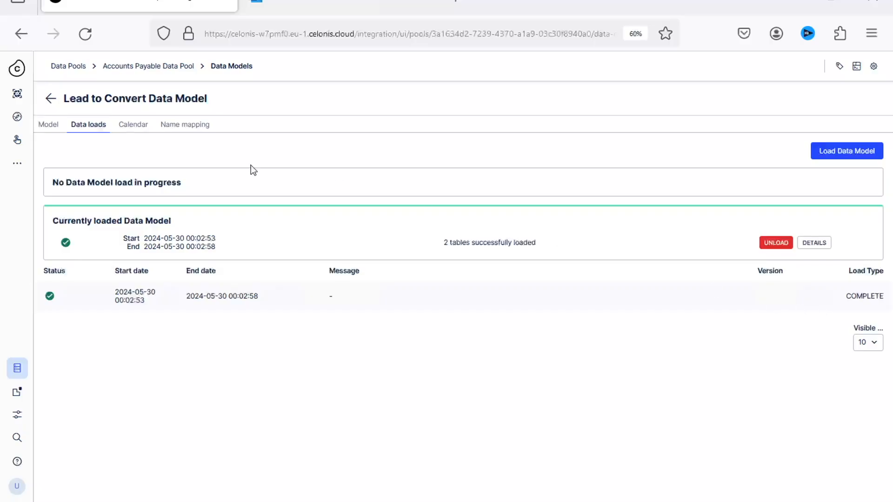
Review the model diagram, load history and CASE ID foreign key settings, and return to the pool's data models list.
click(51, 125)
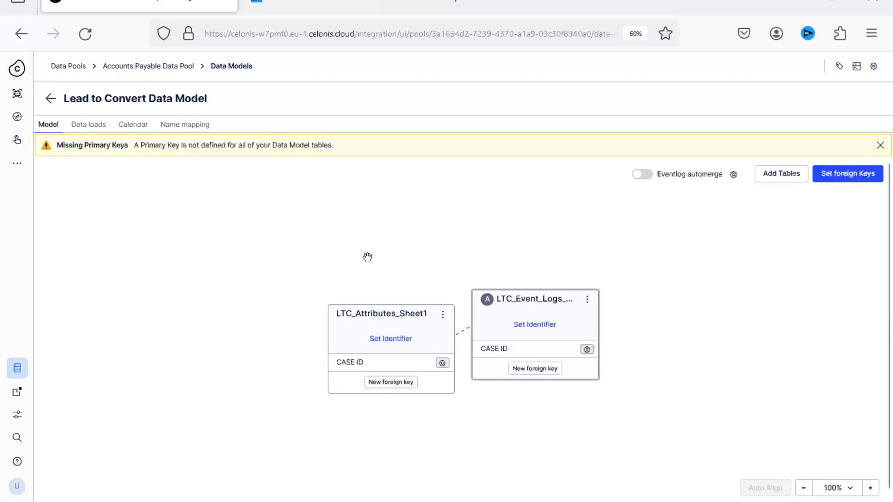
drag(424, 281, 404, 241)
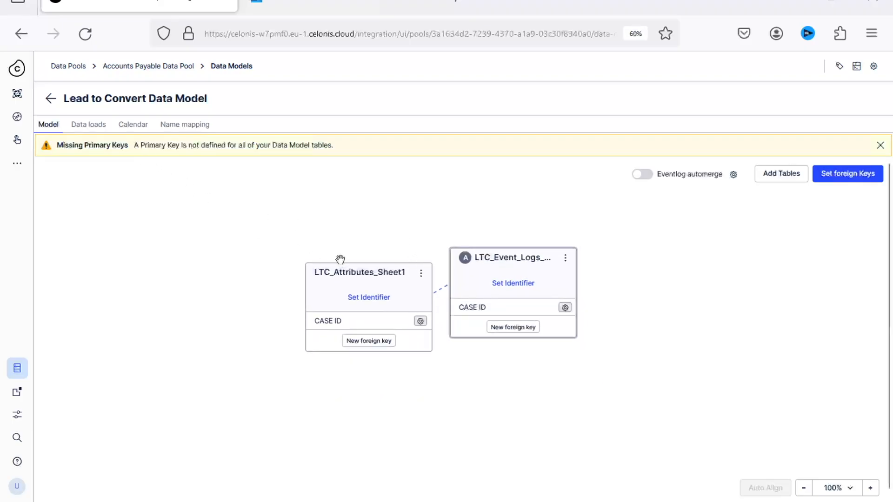
click(96, 124)
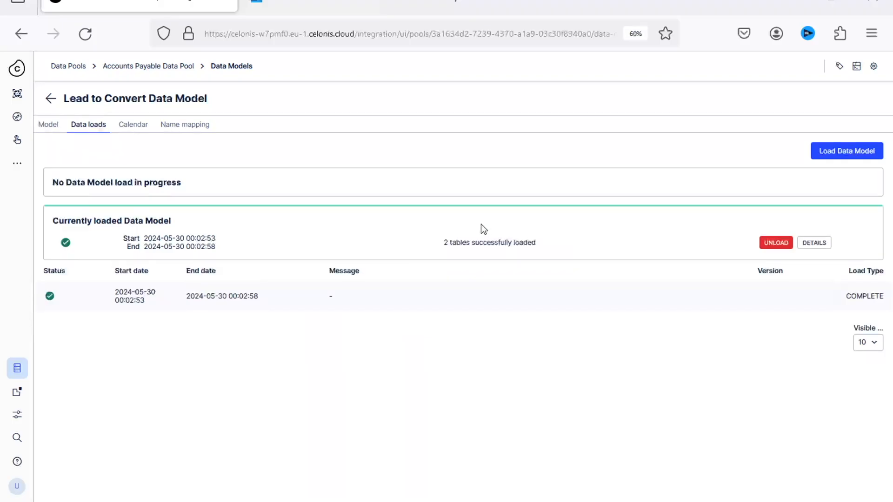
click(49, 124)
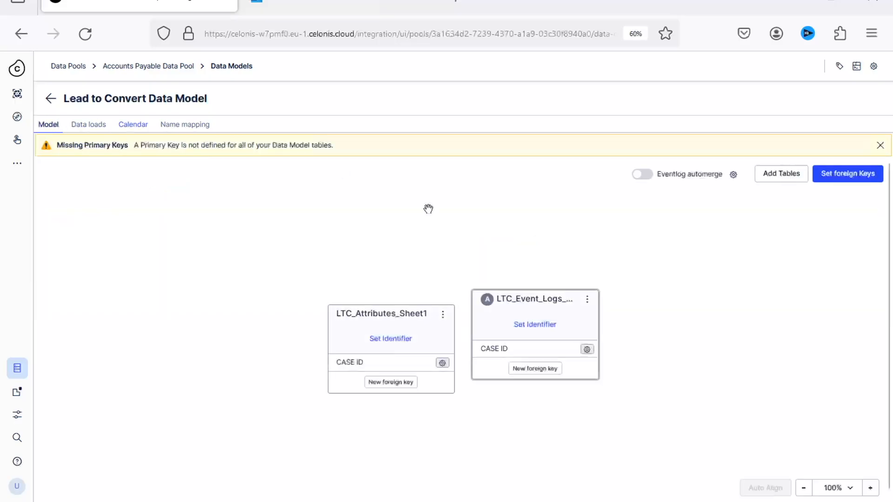
click(462, 331)
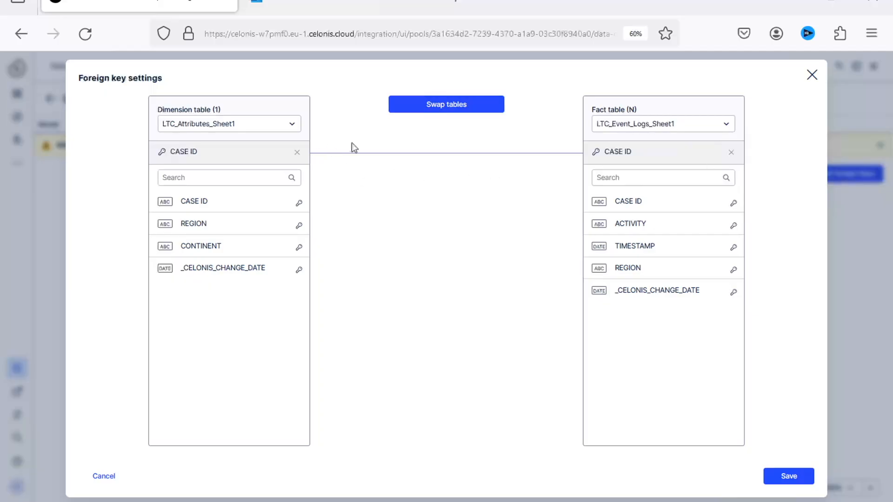
click(810, 75)
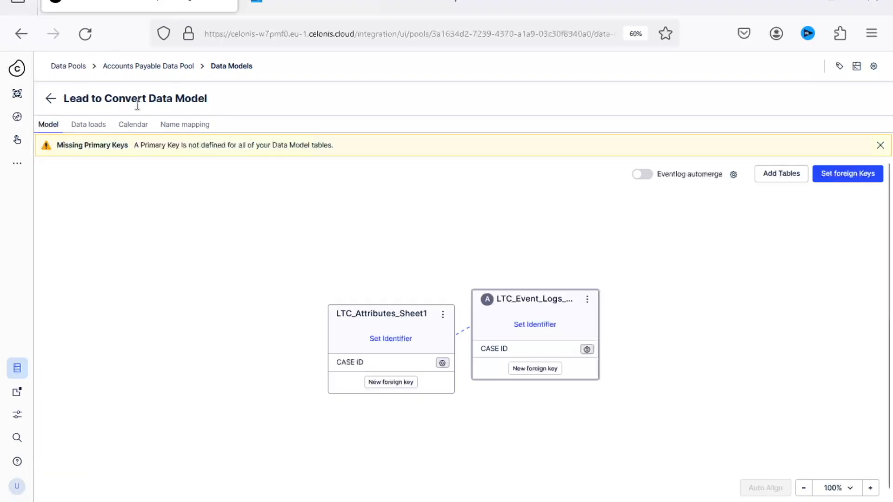
click(50, 98)
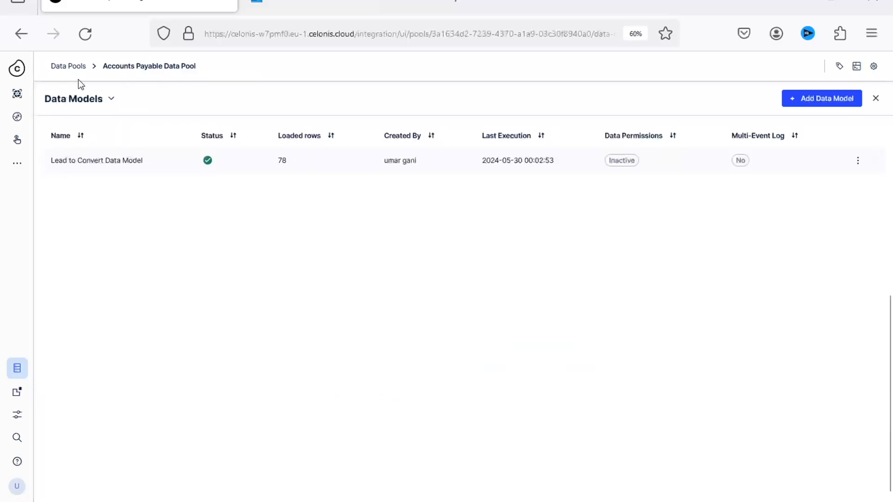